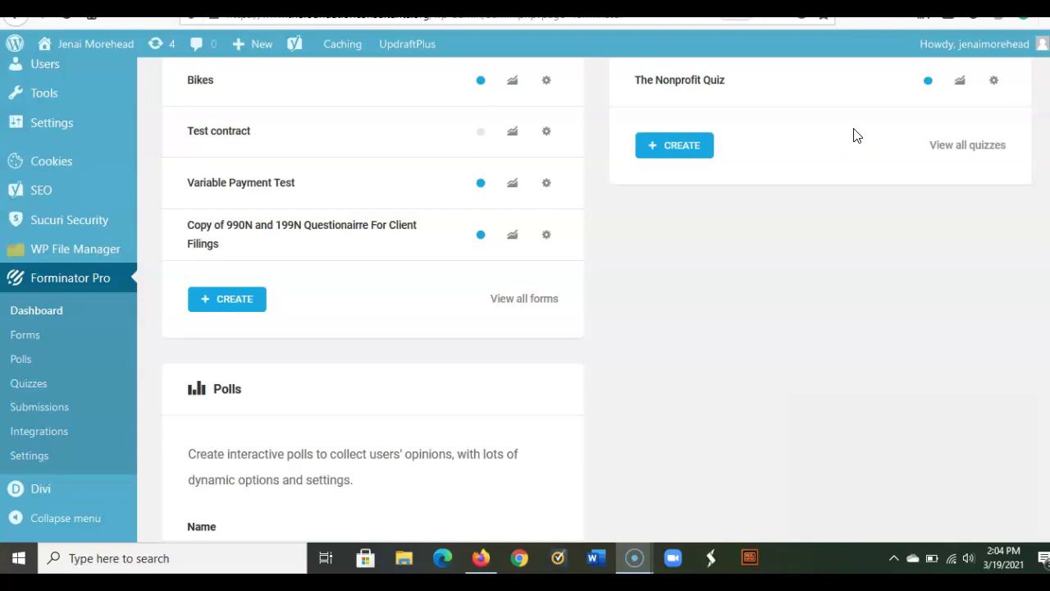
# - Look over the submission summary and the existing forms and quizzes on the Forminator dashboard
pyautogui.scroll(10, 861, 147)
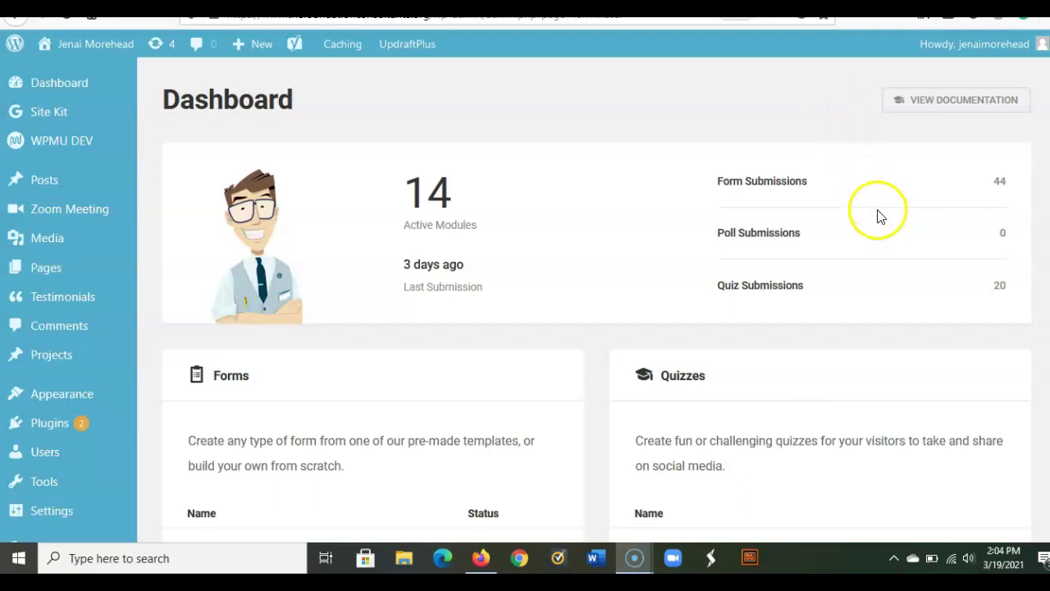
pyautogui.scroll(-3, 877, 213)
pyautogui.scroll(1, 883, 178)
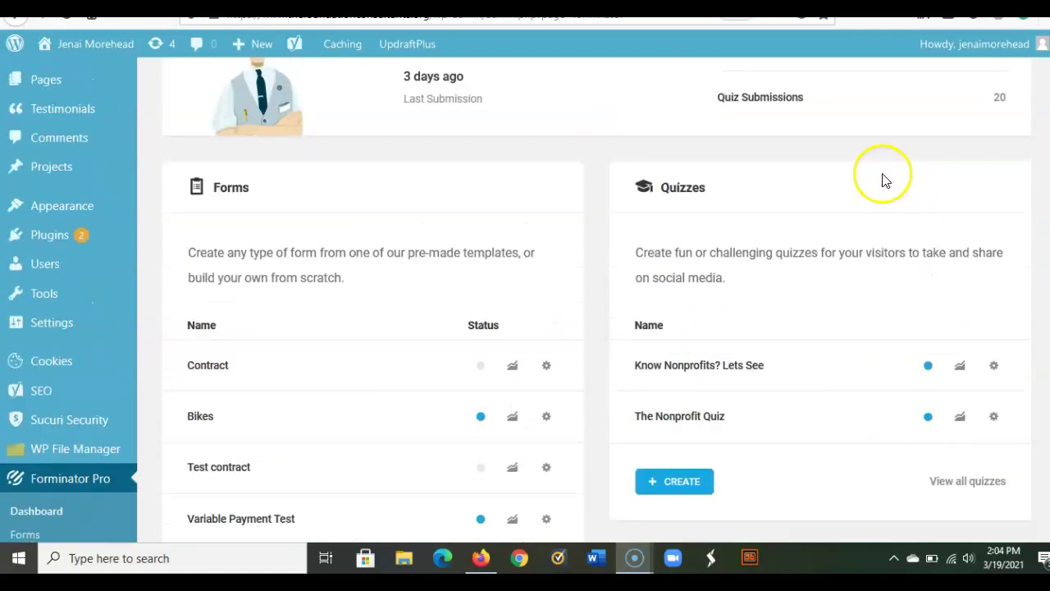
pyautogui.scroll(-2, 459, 237)
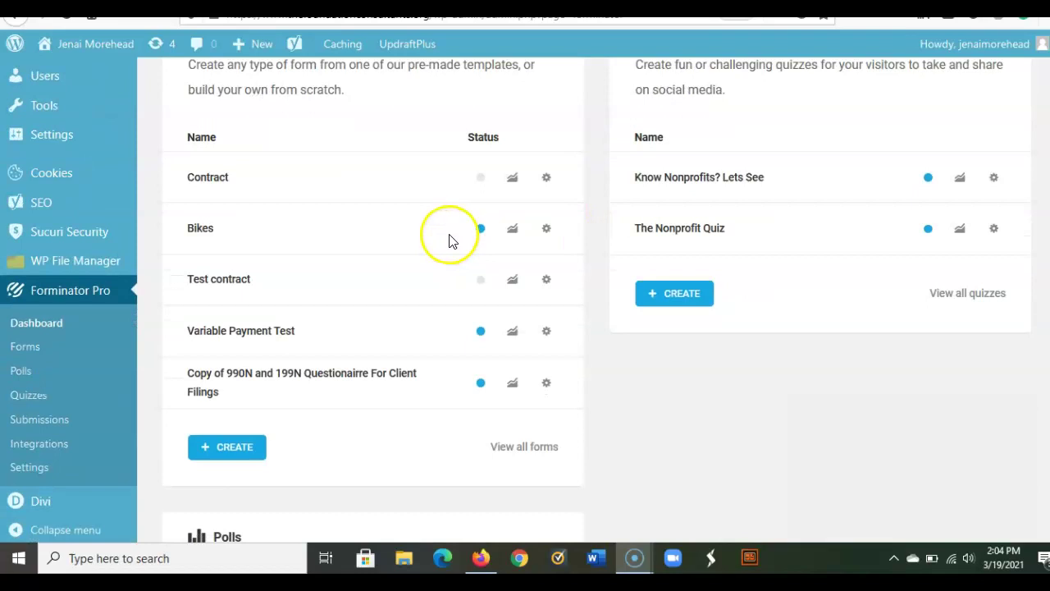
pyautogui.scroll(-1, 429, 215)
pyautogui.scroll(2, 433, 246)
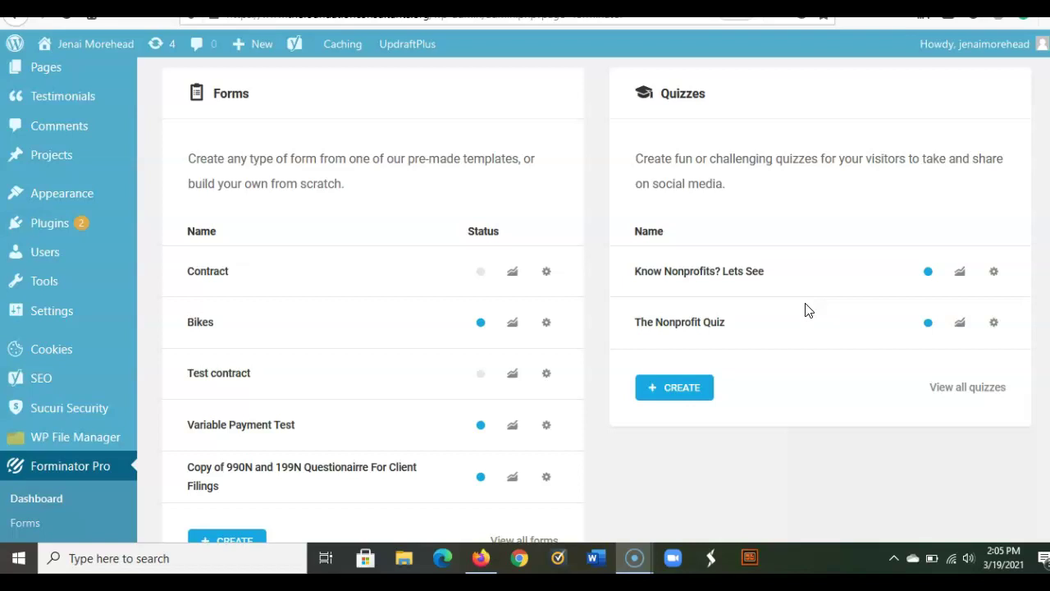
pyautogui.scroll(-1, 808, 325)
pyautogui.scroll(1, 796, 325)
# - Start a new quiz named "Test Quiz" with the Knowledge Quiz type and continue to the lead collection option
pyautogui.click(674, 388)
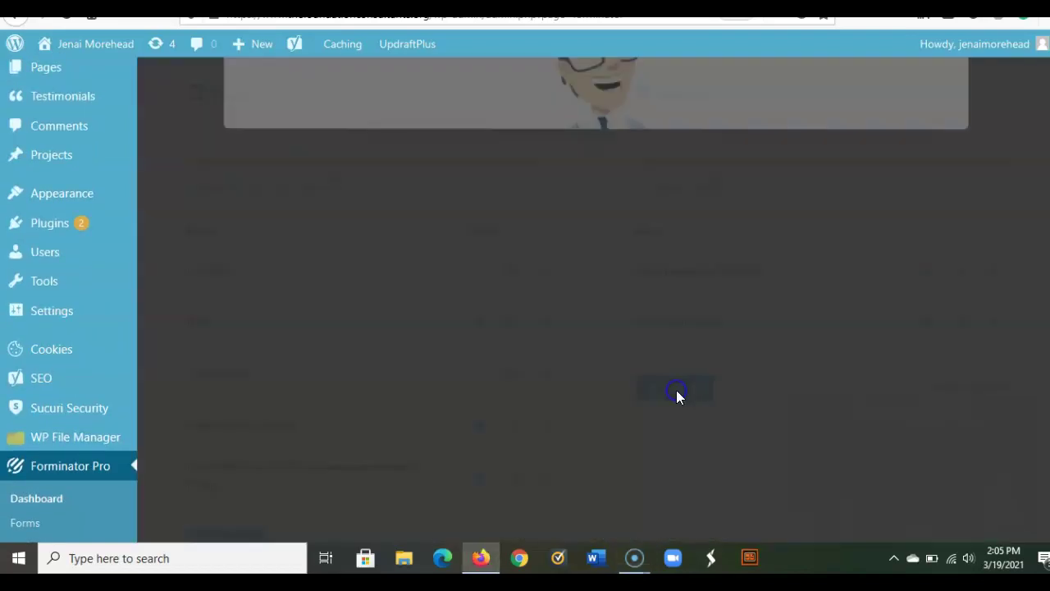
pyautogui.click(523, 268)
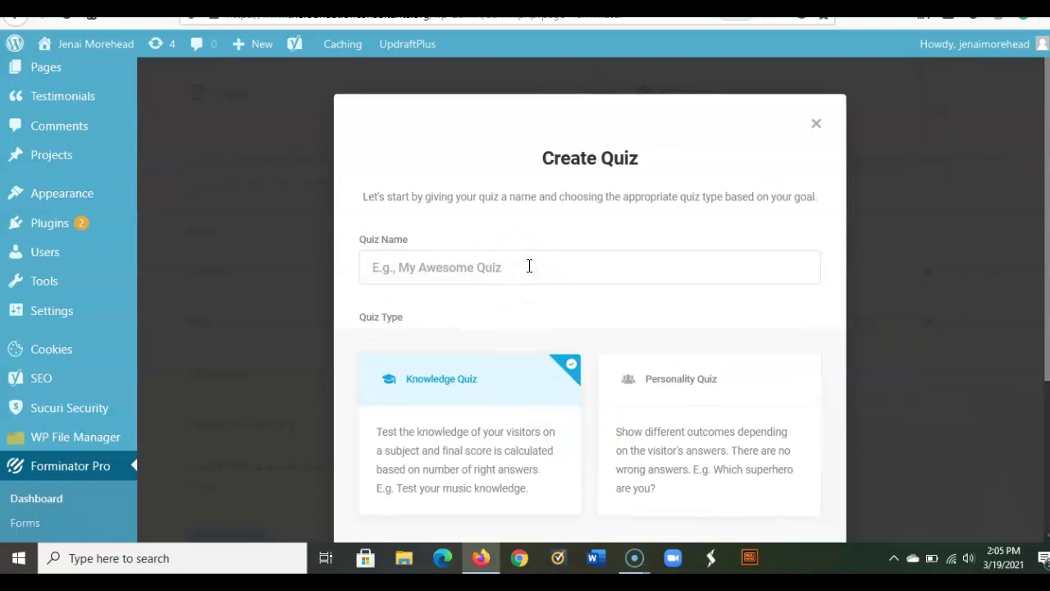
pyautogui.write('Test Quiz')
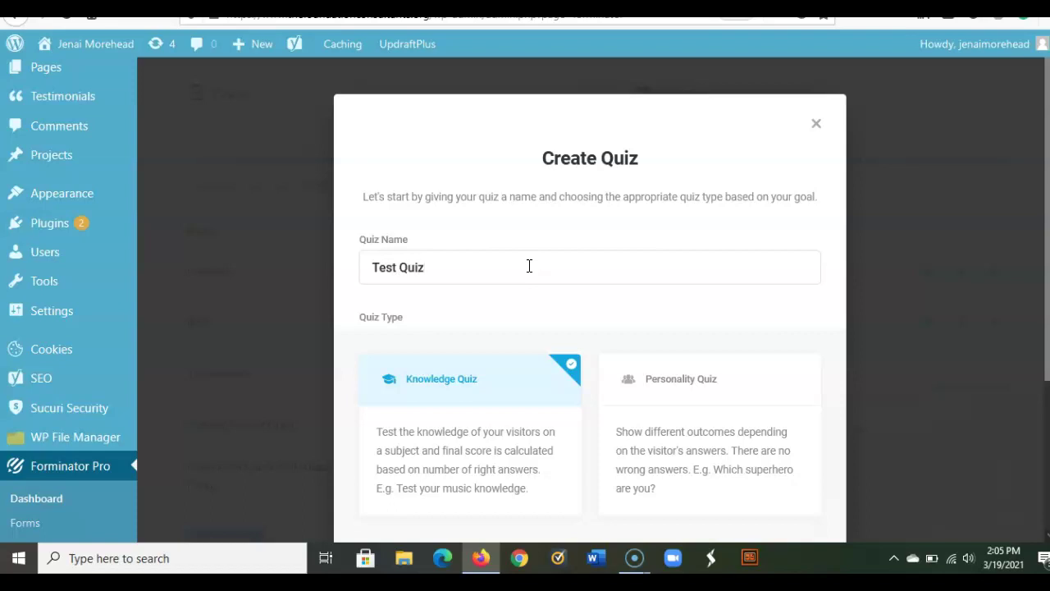
pyautogui.scroll(-1, 476, 335)
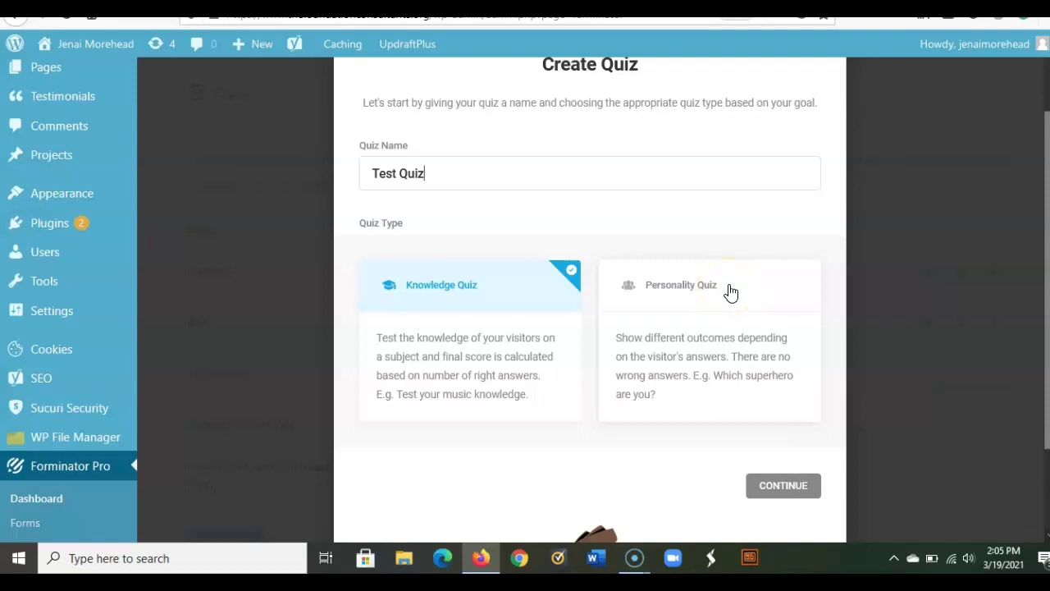
pyautogui.click(478, 290)
pyautogui.scroll(-2, 541, 394)
pyautogui.click(771, 394)
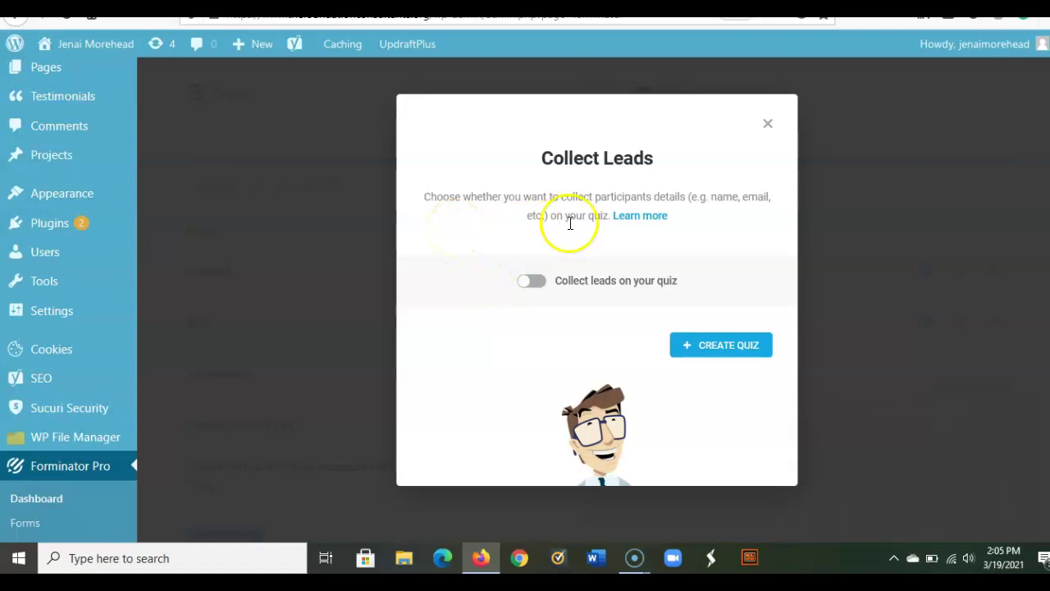
# - Enable collecting leads on the quiz and create it
pyautogui.click(533, 281)
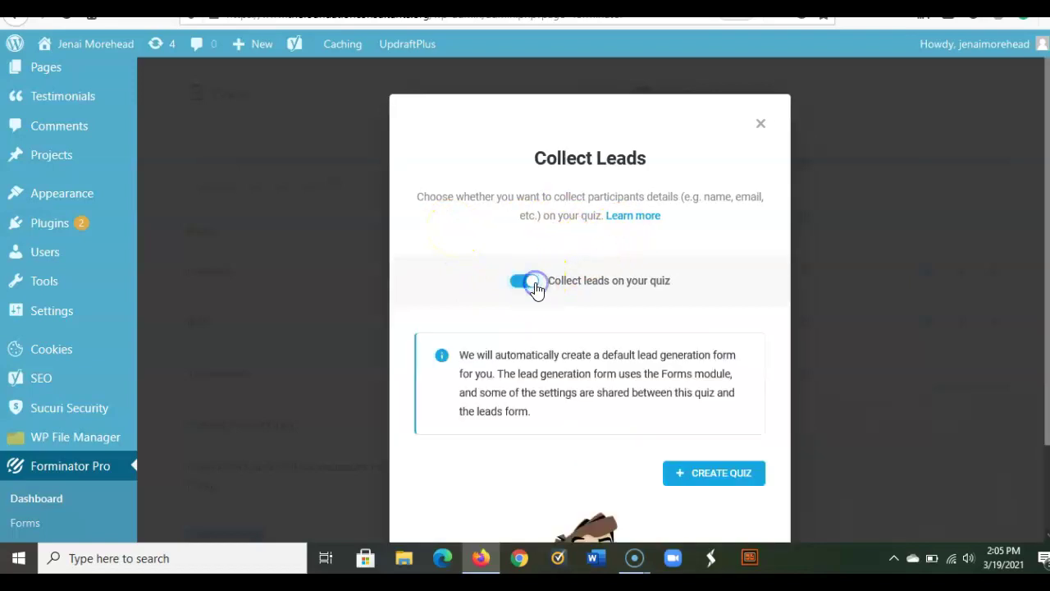
pyautogui.scroll(-1, 607, 344)
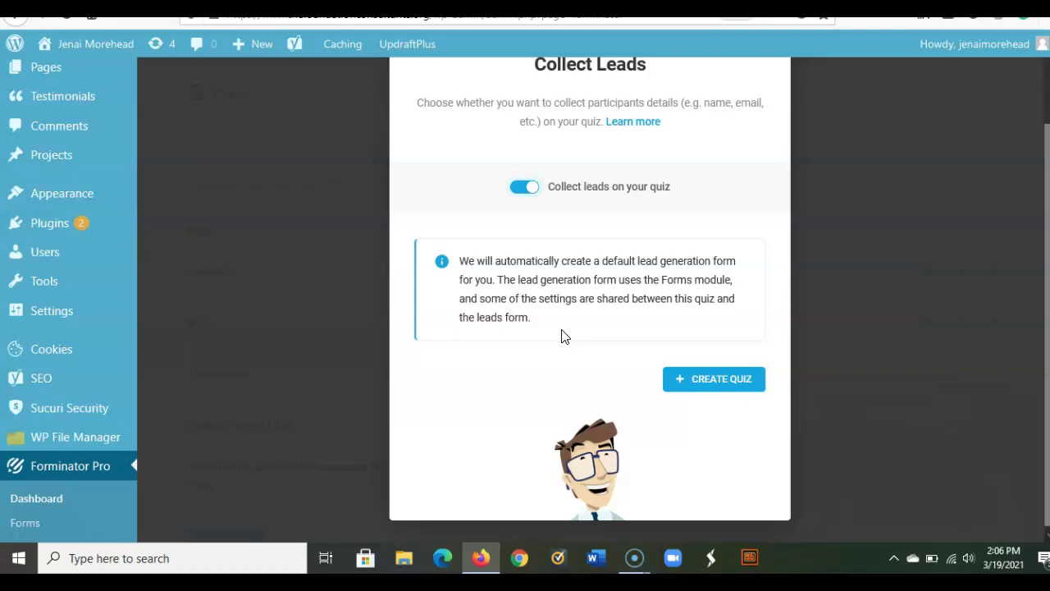
pyautogui.click(718, 381)
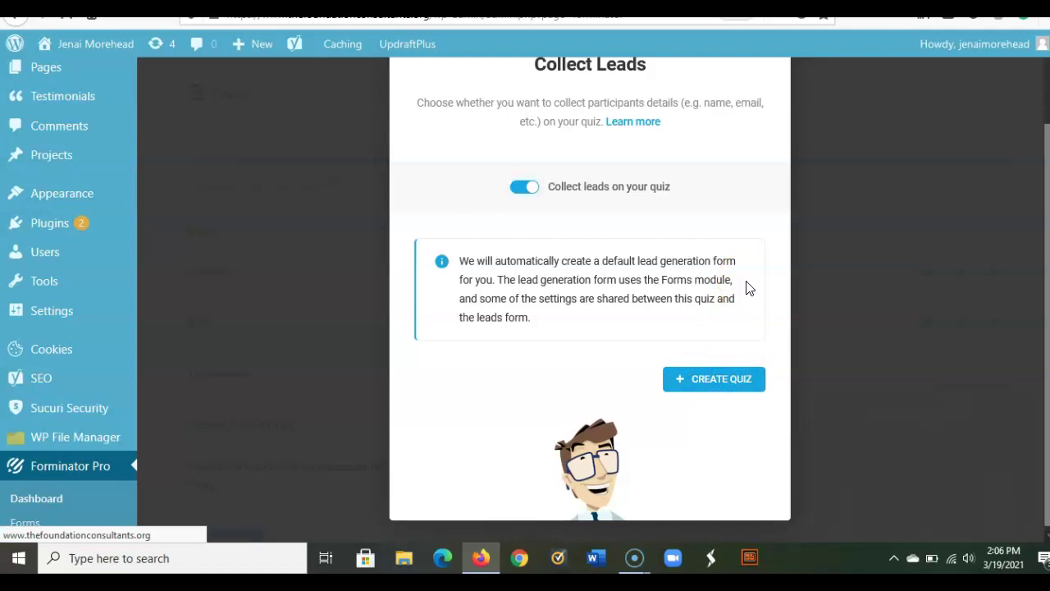
pyautogui.click(728, 379)
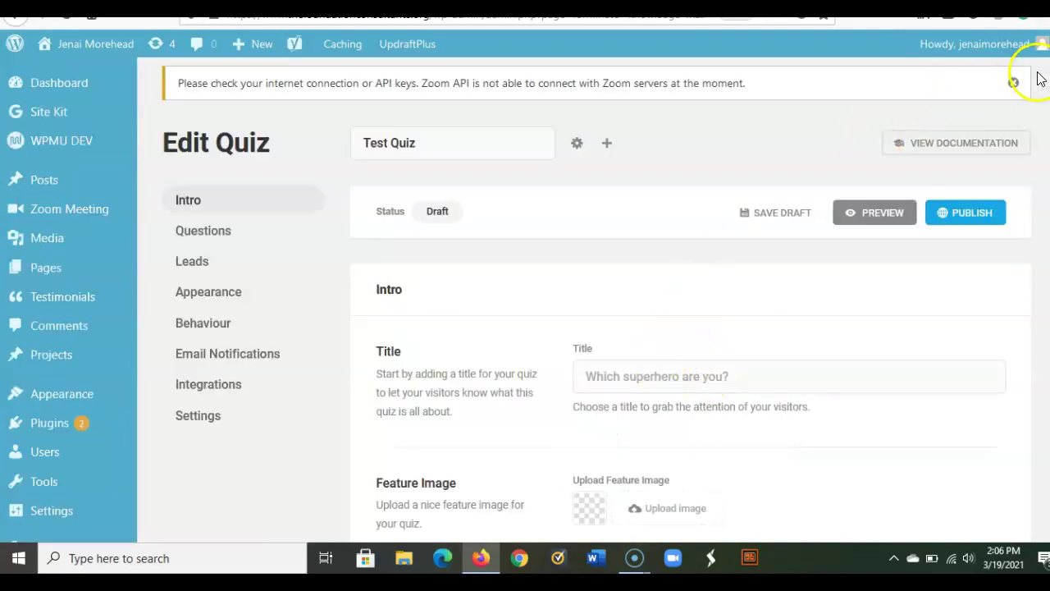
# - Dismiss the Zoom API connection notice and set the quiz's intro title to "Do you know your animals?"
pyautogui.click(1014, 85)
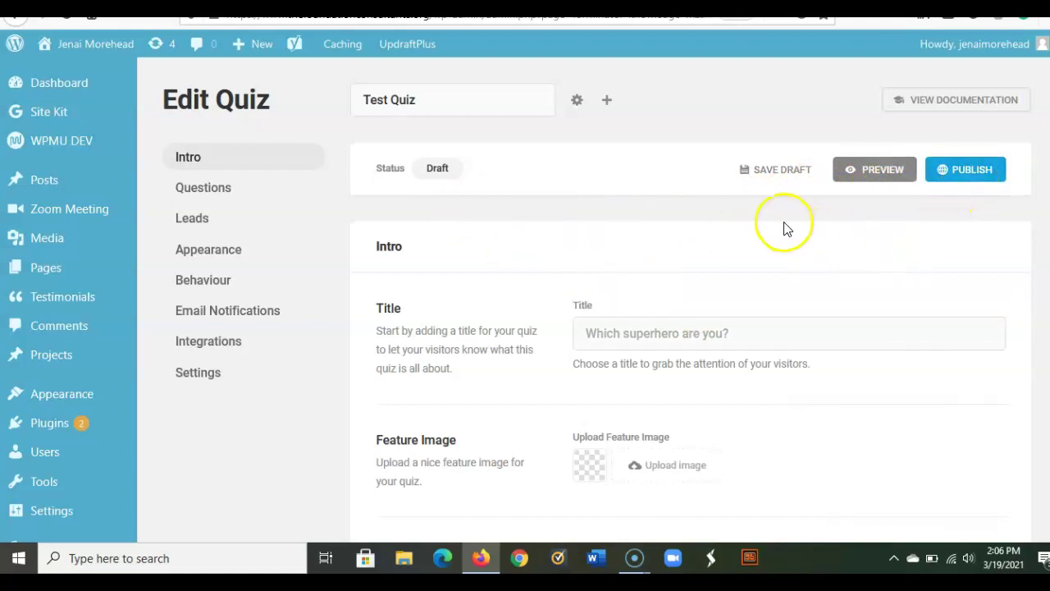
pyautogui.scroll(-1, 725, 228)
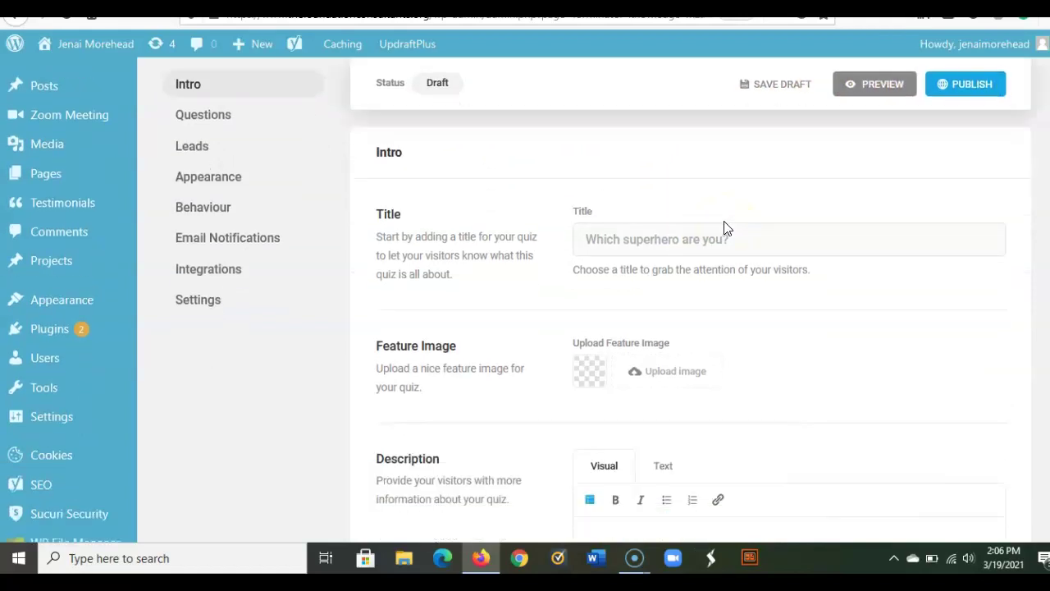
pyautogui.click(433, 296)
pyautogui.click(439, 235)
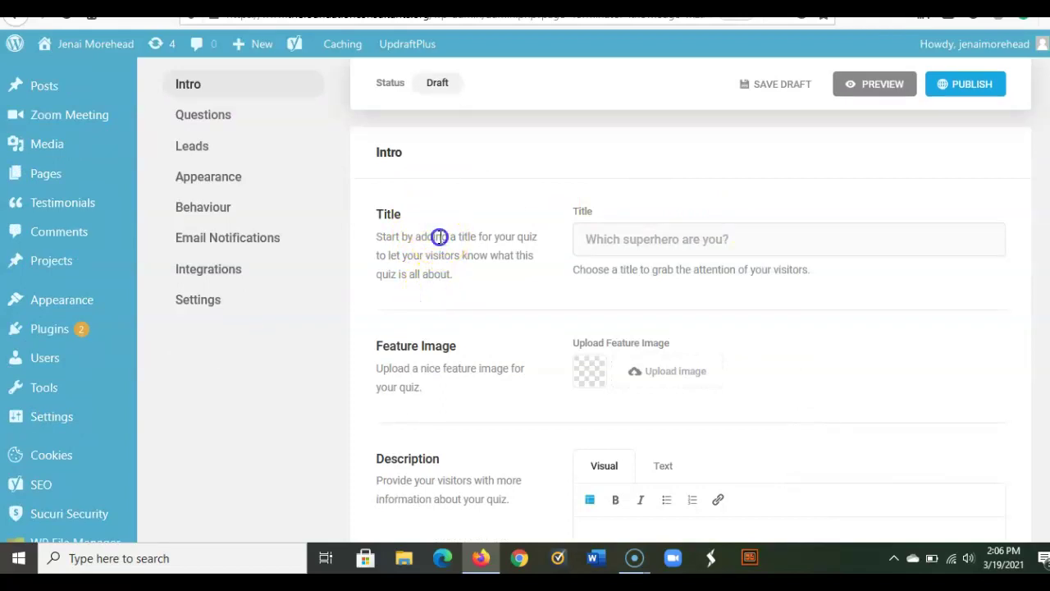
pyautogui.click(746, 239)
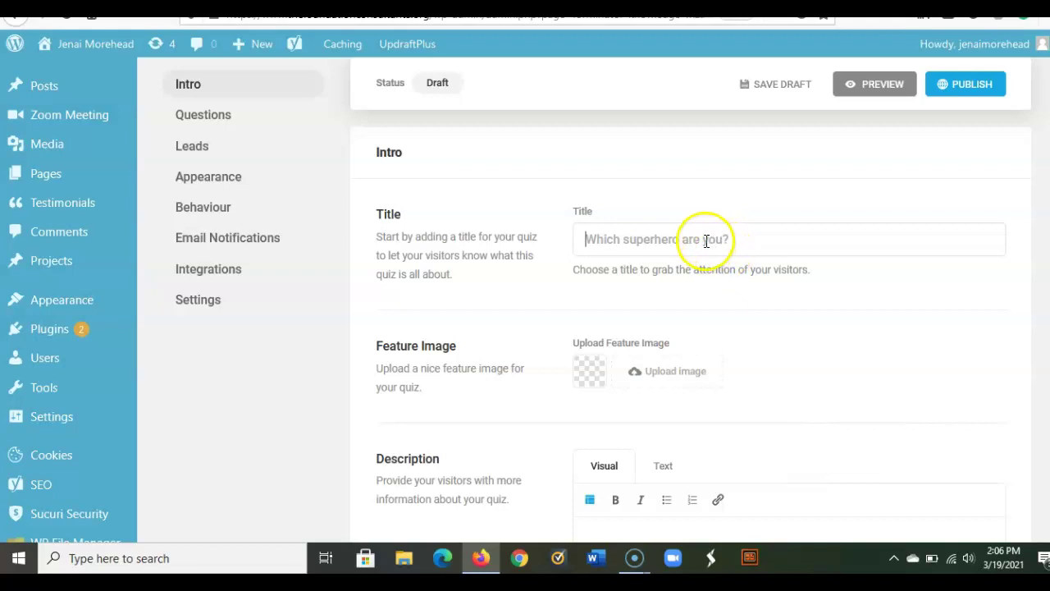
pyautogui.write('Kno')
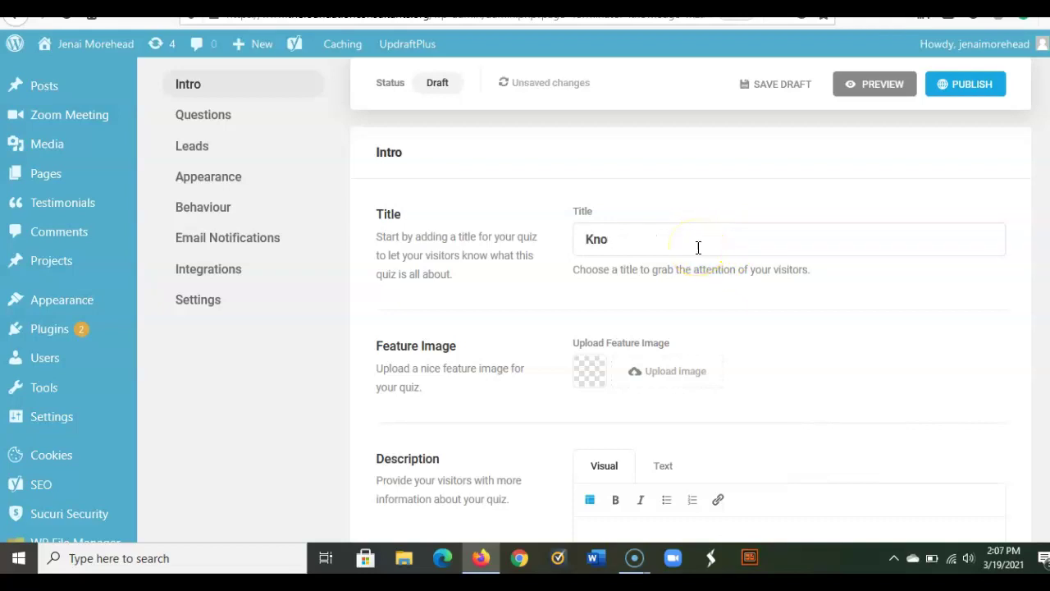
pyautogui.press('BackSpace')
pyautogui.press('BackSpace')
pyautogui.press('BackSpace')
pyautogui.write('Do you know your animal')
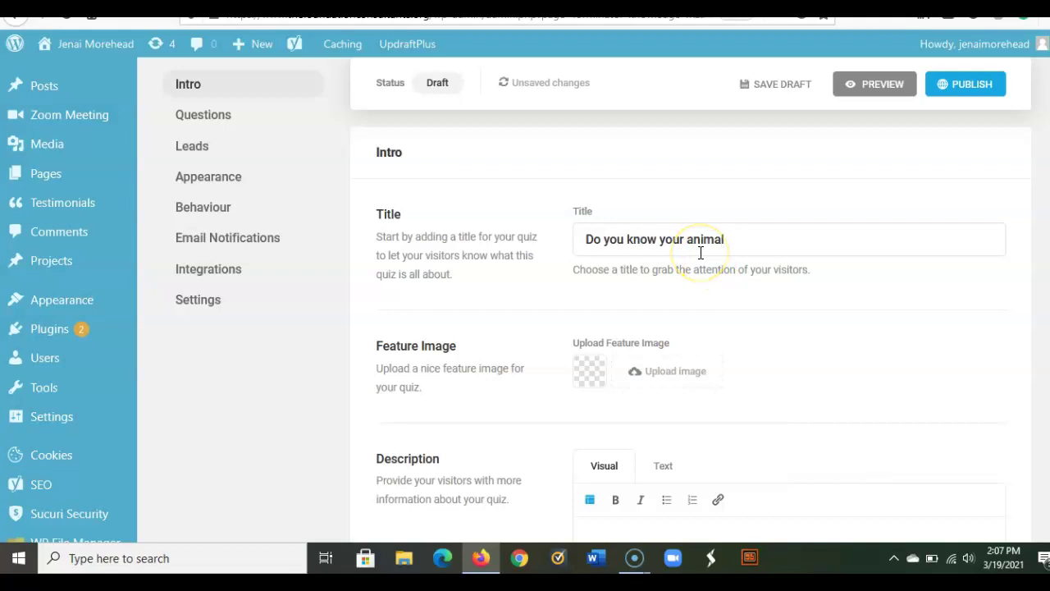
pyautogui.write('s?')
# - Proceed to the quiz's Questions section and start a new question reading "What is a trout?"
pyautogui.scroll(-2, 501, 323)
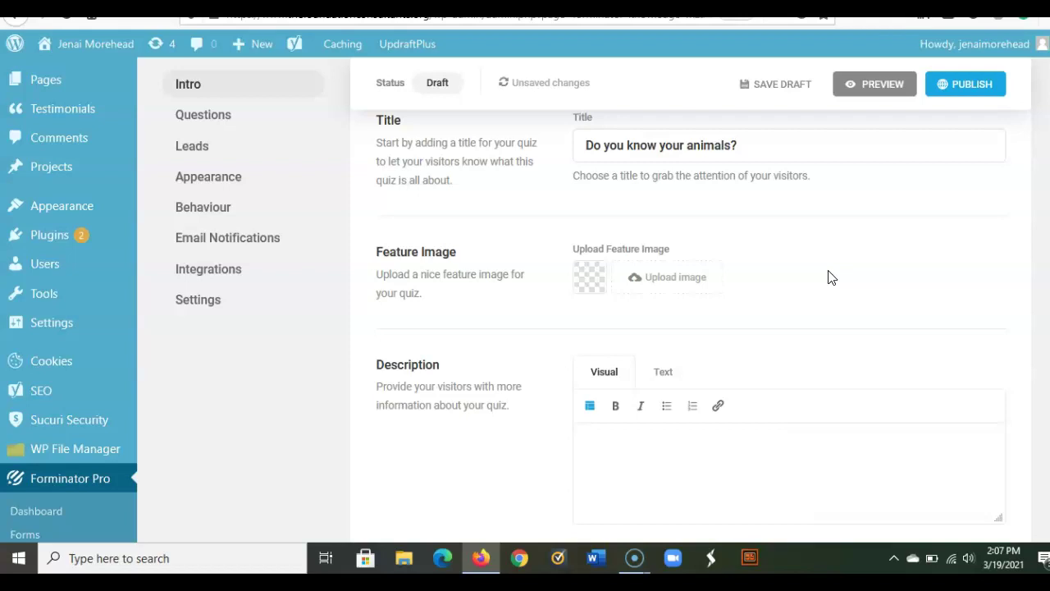
pyautogui.scroll(-3, 541, 385)
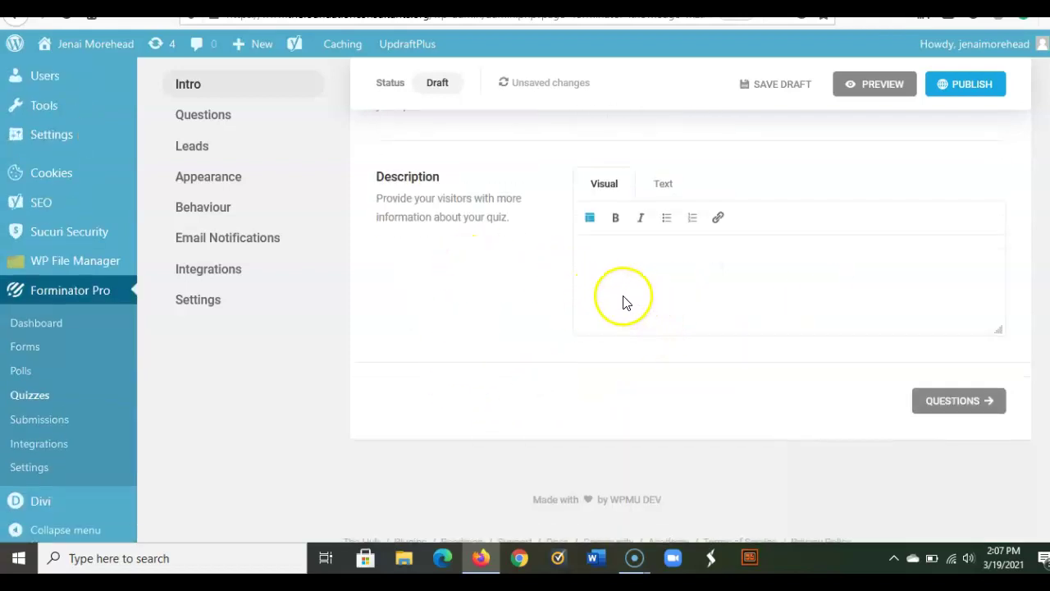
pyautogui.scroll(1, 623, 302)
pyautogui.scroll(-3, 622, 300)
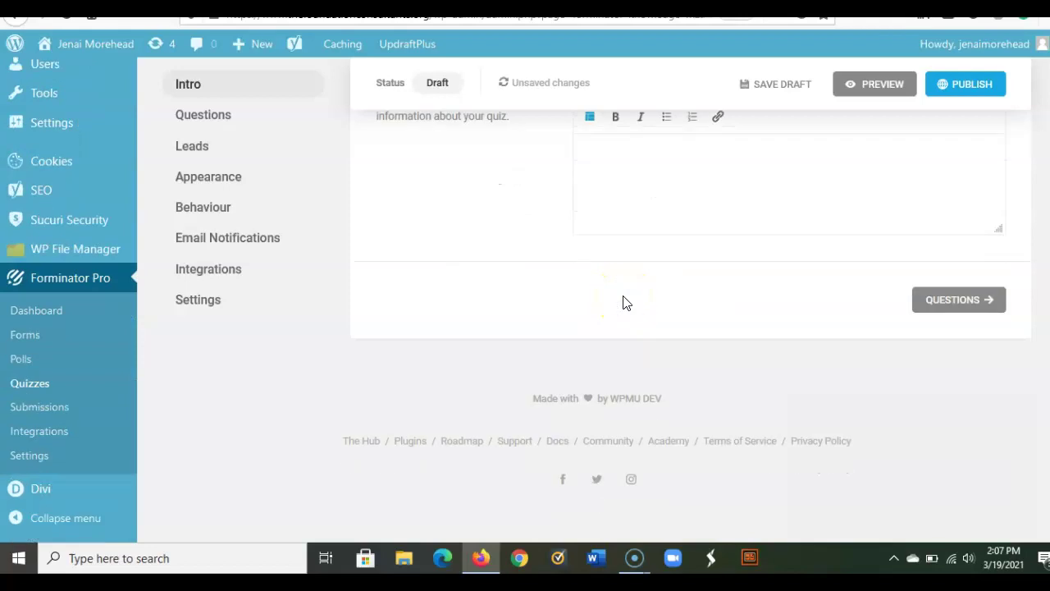
pyautogui.click(947, 300)
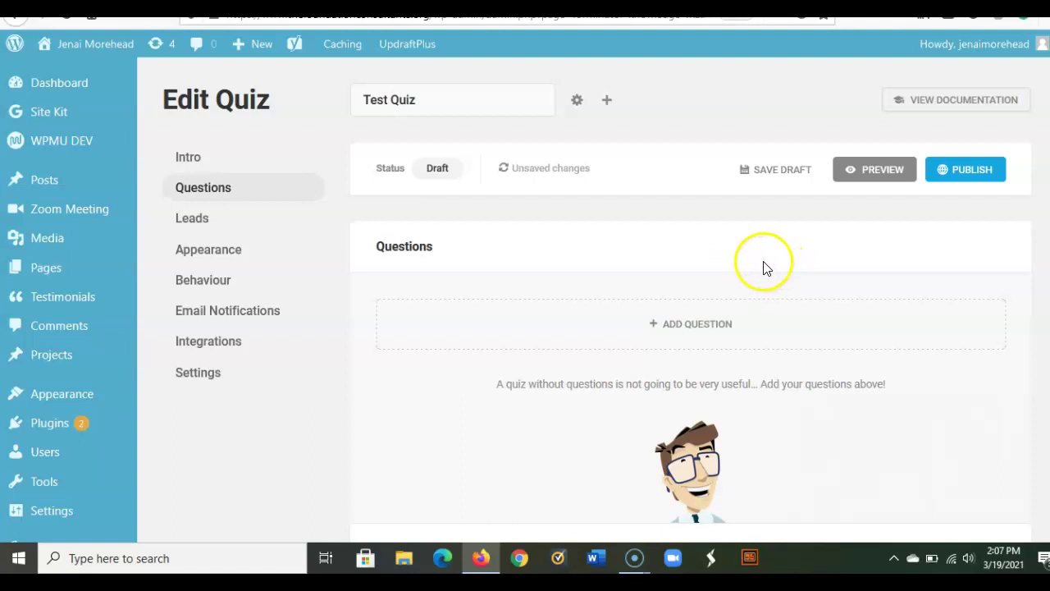
pyautogui.click(670, 327)
pyautogui.click(512, 215)
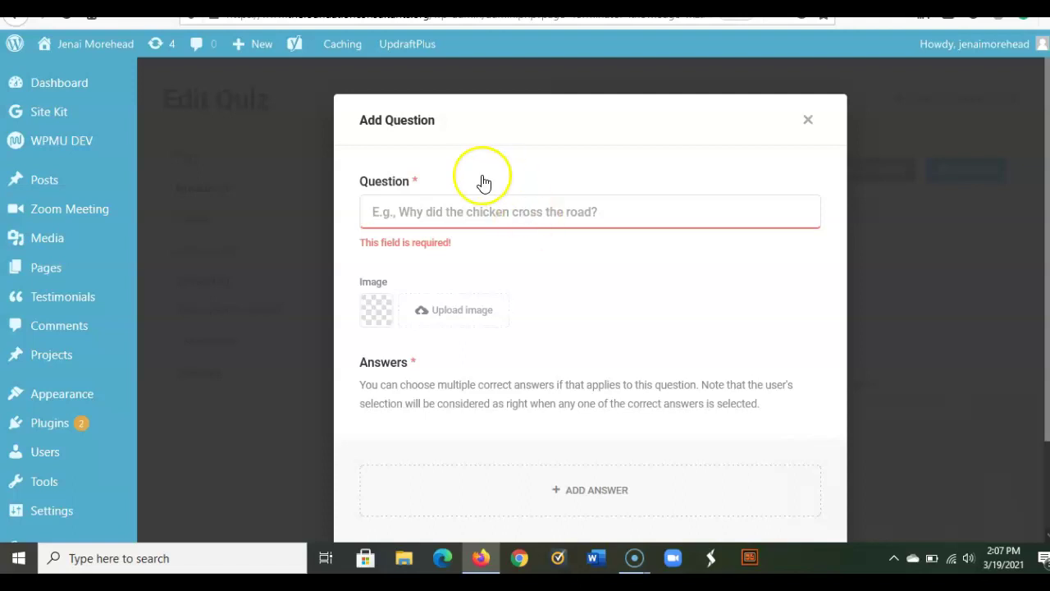
pyautogui.write('W')
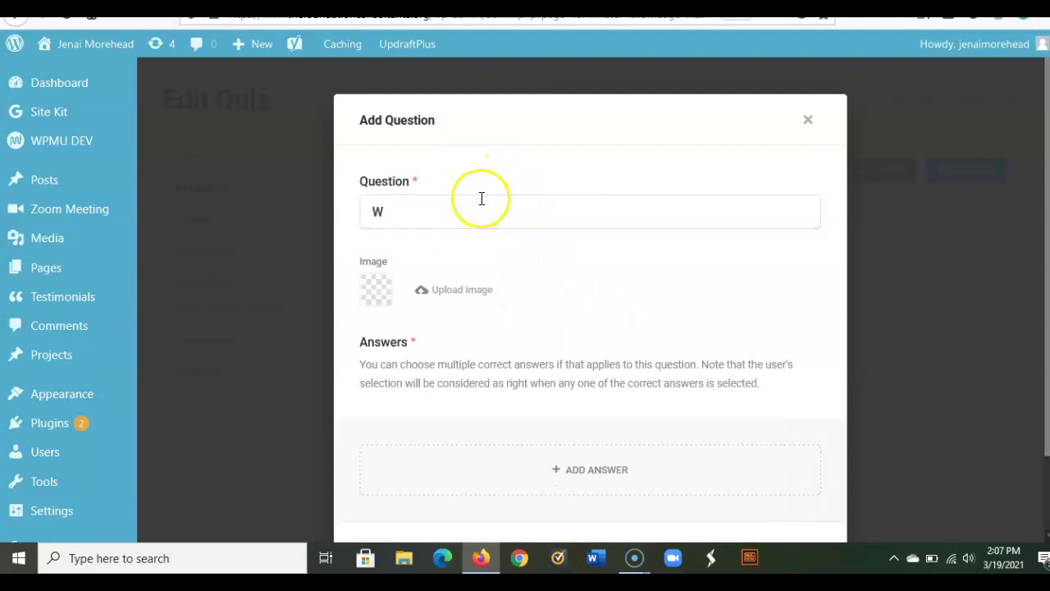
pyautogui.write('hat is a t')
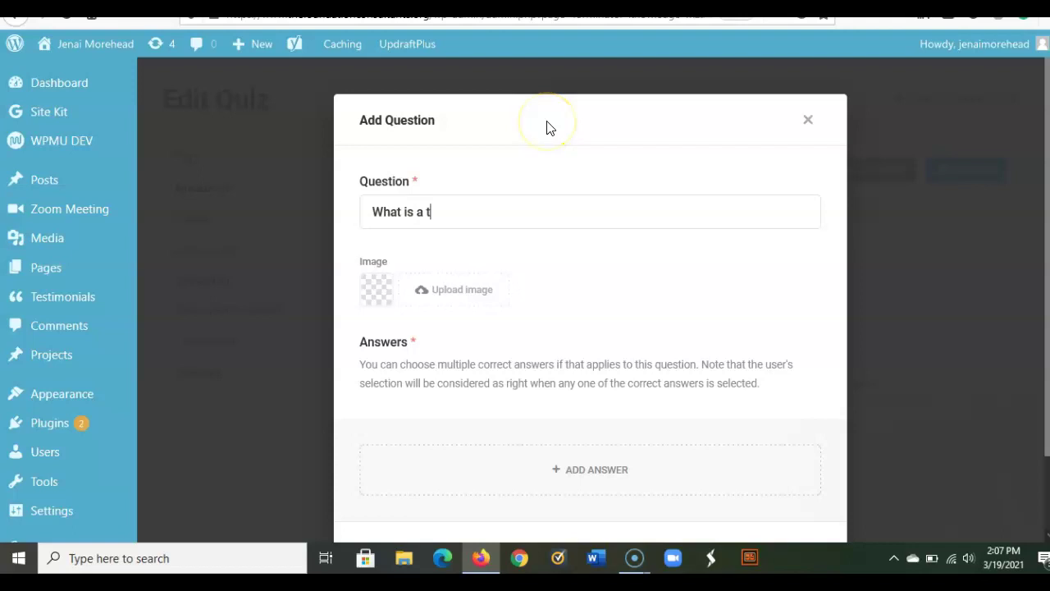
pyautogui.write('rout?')
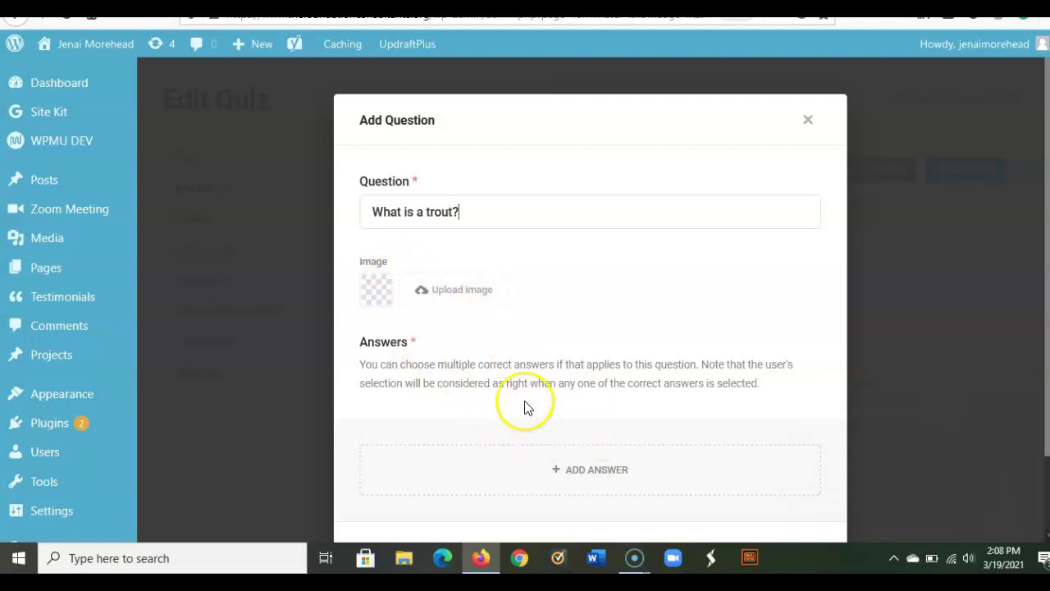
# - Add the answer "A fish" to the trout question and mark it as the correct answer
pyautogui.click(588, 472)
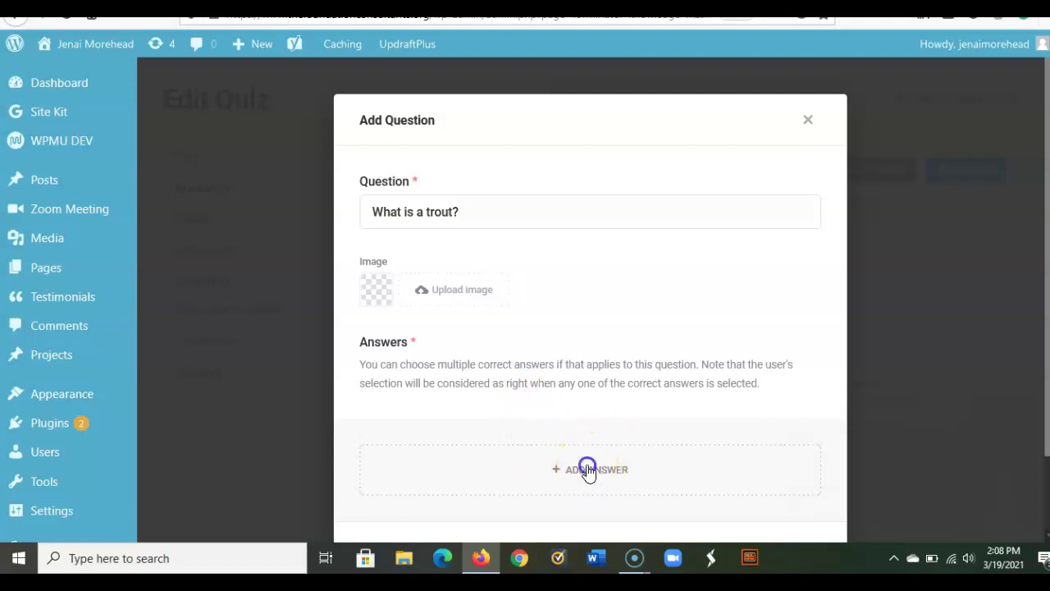
pyautogui.scroll(-1, 439, 481)
pyautogui.scroll(-2, 439, 481)
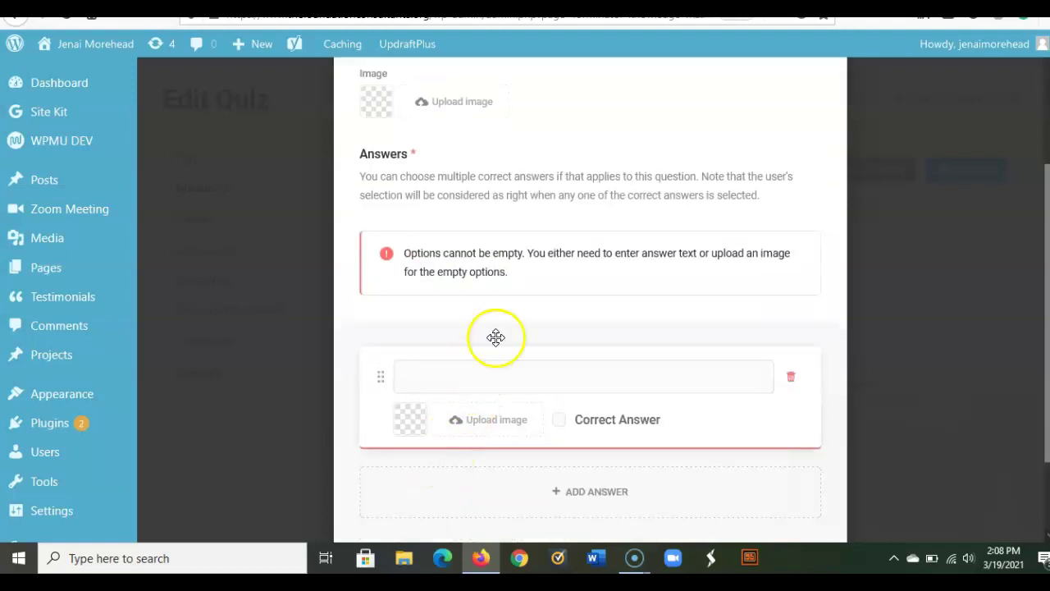
pyautogui.click(407, 370)
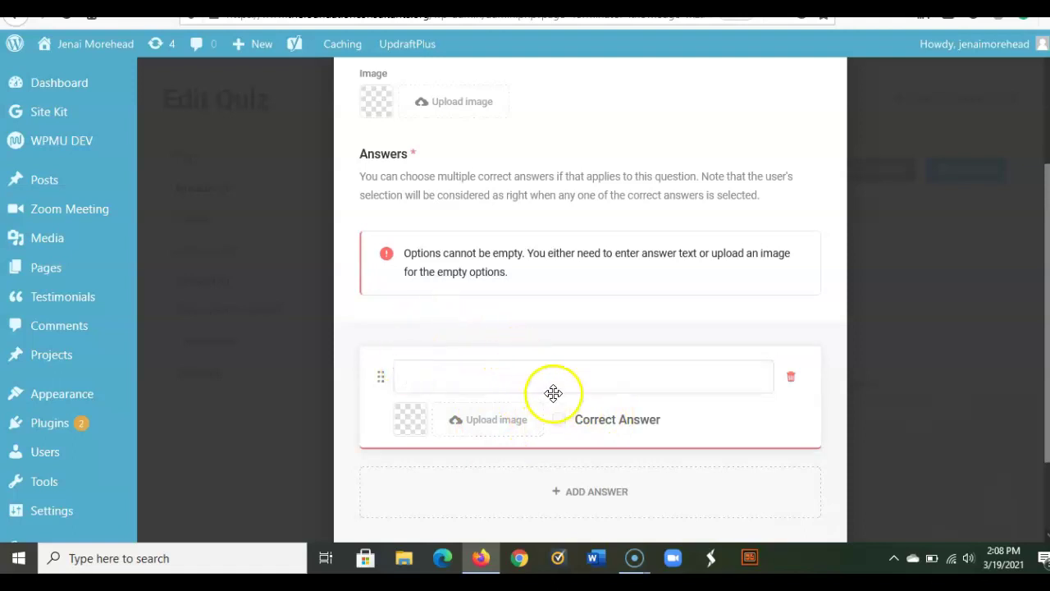
pyautogui.write('A fish')
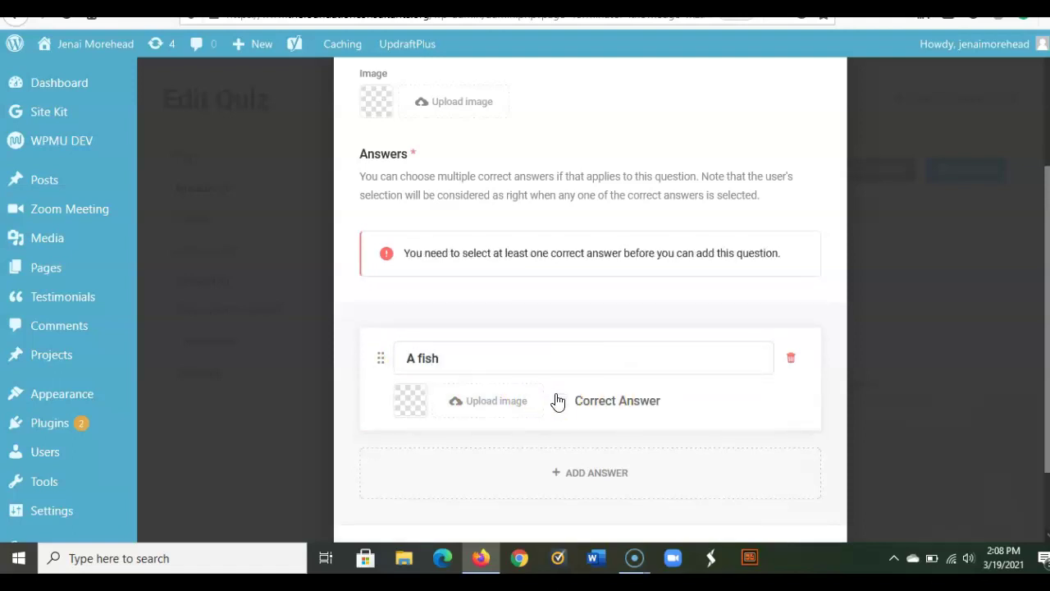
pyautogui.click(646, 400)
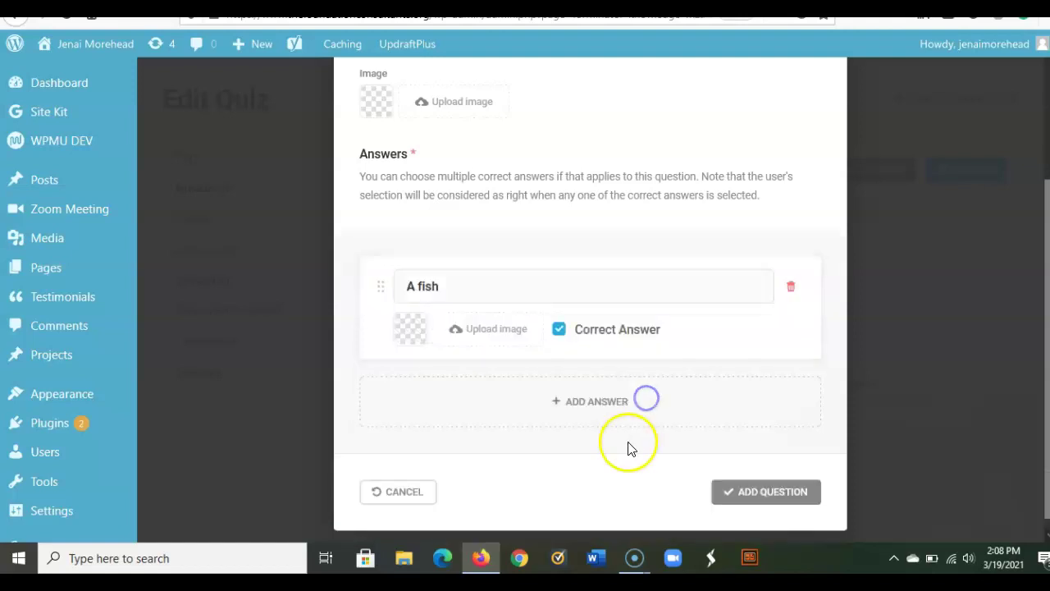
# - Add "An elephant" as a second, incorrect answer to the trout question and save the question to the quiz
pyautogui.click(604, 402)
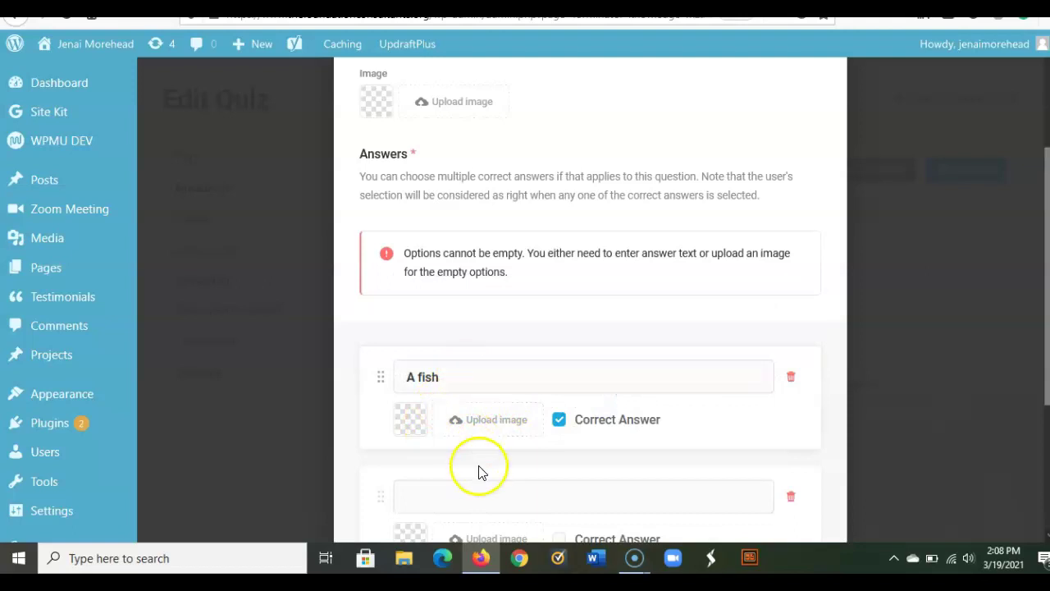
pyautogui.scroll(-3, 481, 471)
pyautogui.click(482, 308)
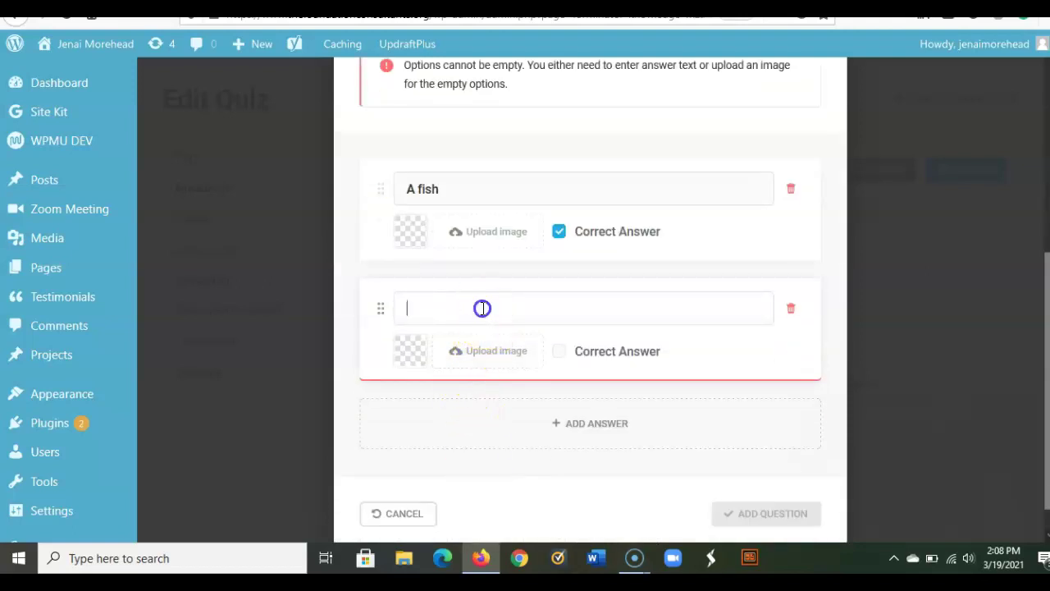
pyautogui.write('A')
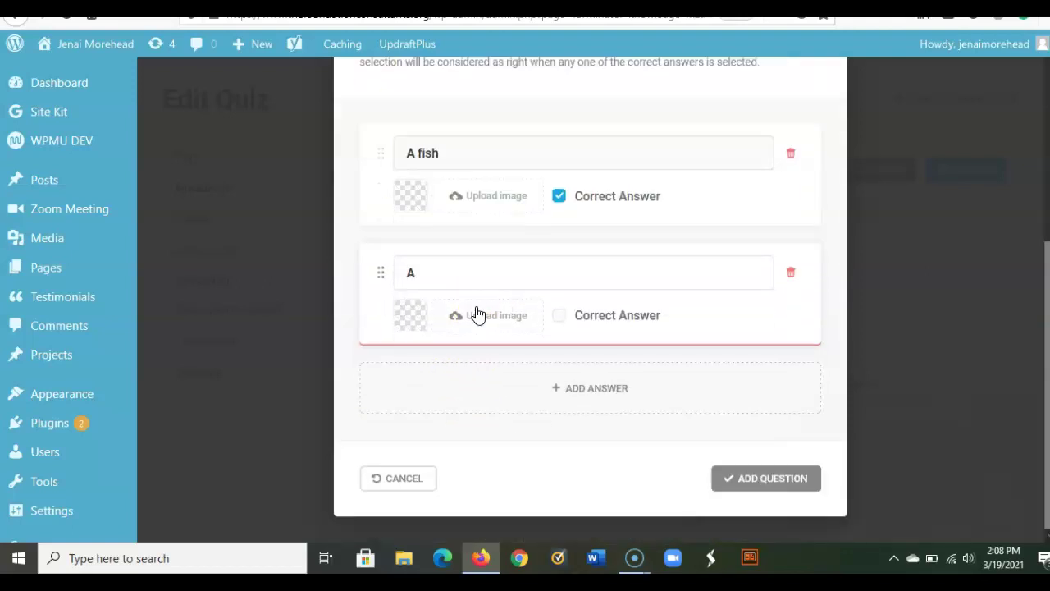
pyautogui.write('n eleph')
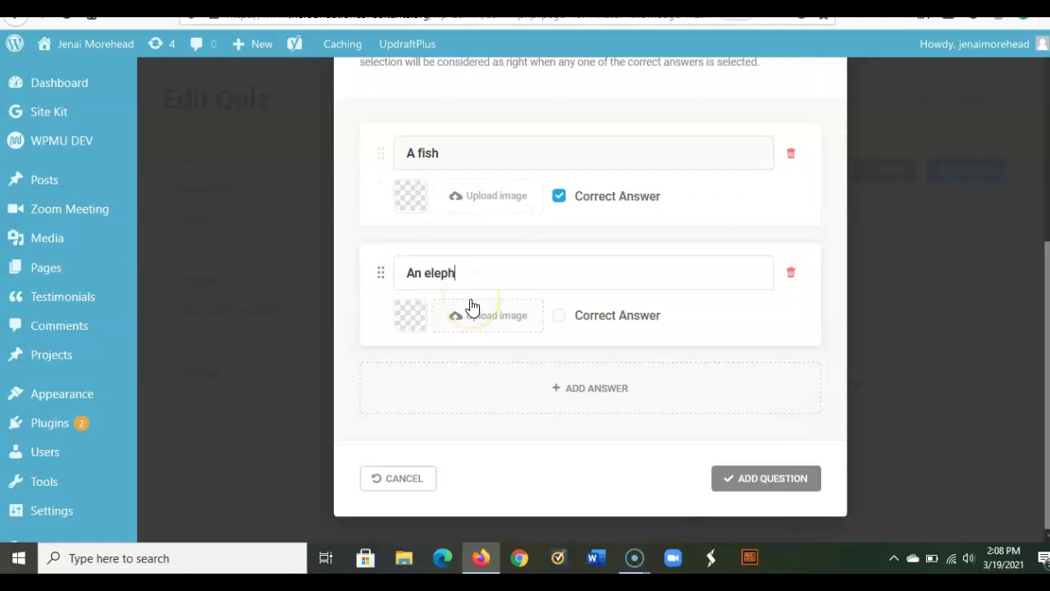
pyautogui.write('ant')
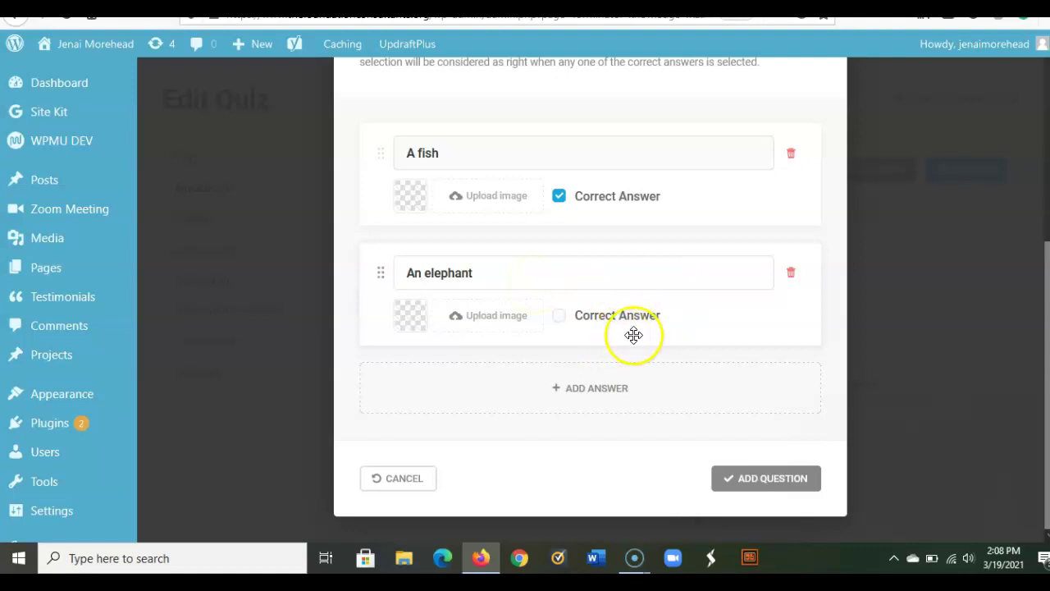
pyautogui.click(752, 481)
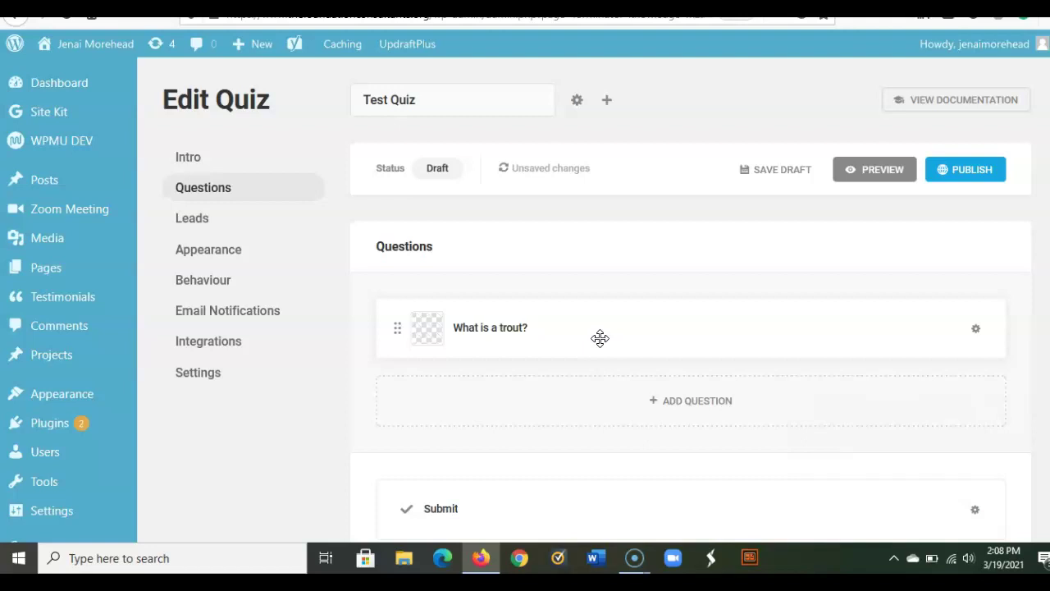
# - Look over the quiz's Questions section and proceed to the Leads section
pyautogui.click(617, 317)
pyautogui.scroll(-3, 617, 317)
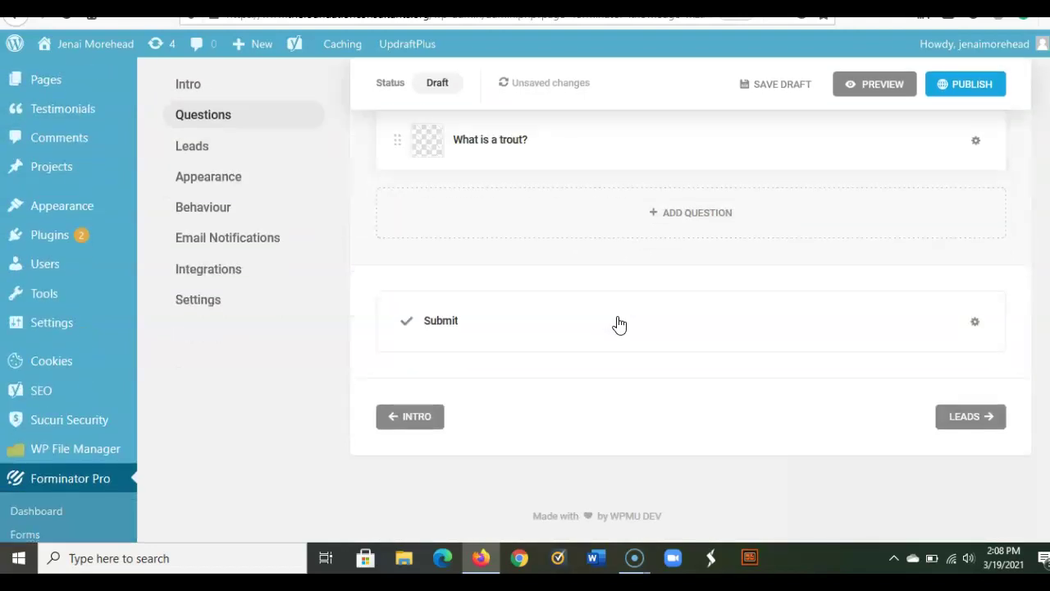
pyautogui.scroll(2, 620, 324)
pyautogui.click(604, 277)
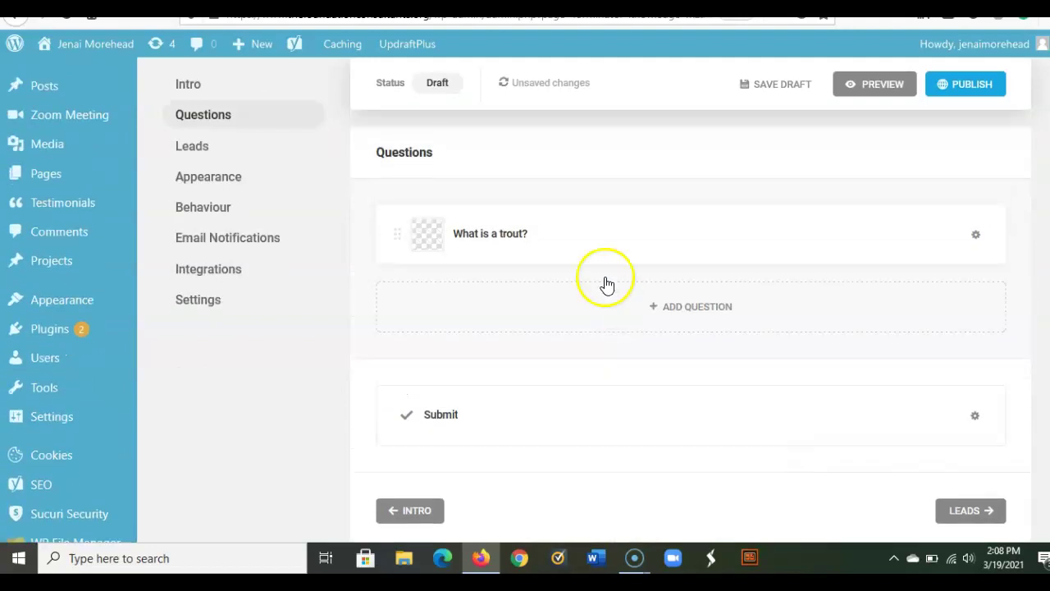
pyautogui.click(586, 347)
pyautogui.scroll(-2, 628, 383)
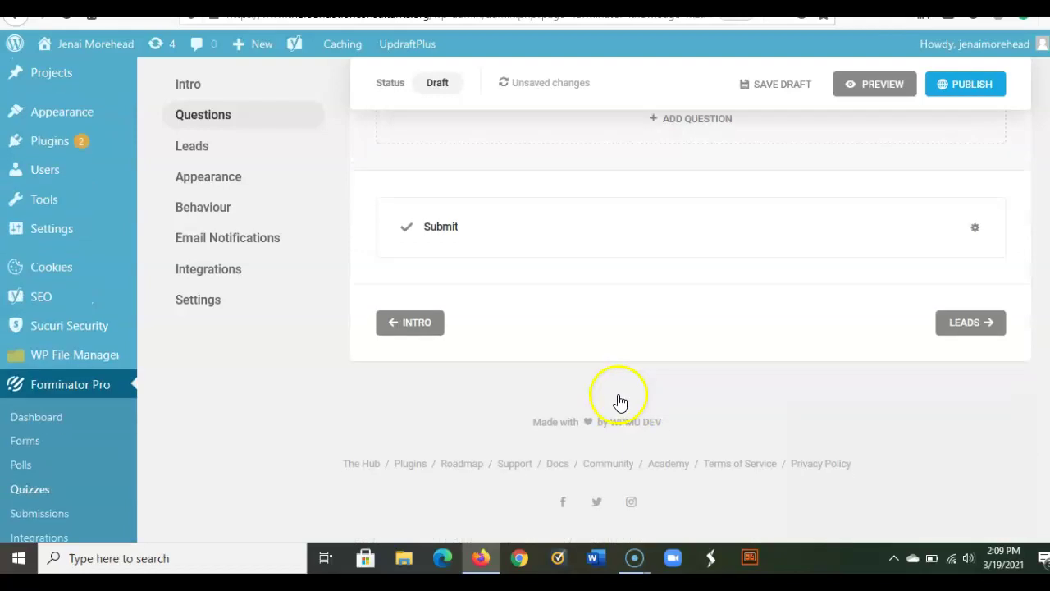
pyautogui.click(973, 323)
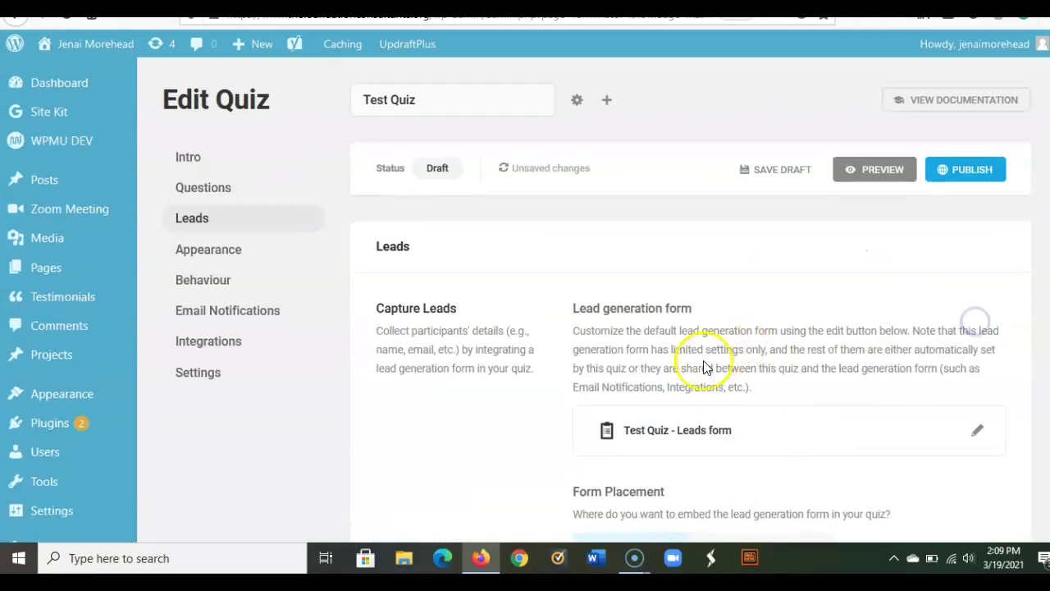
# - Try placing the lead form before showing results, and return its placement to the beginning of the quiz
pyautogui.scroll(-2, 738, 328)
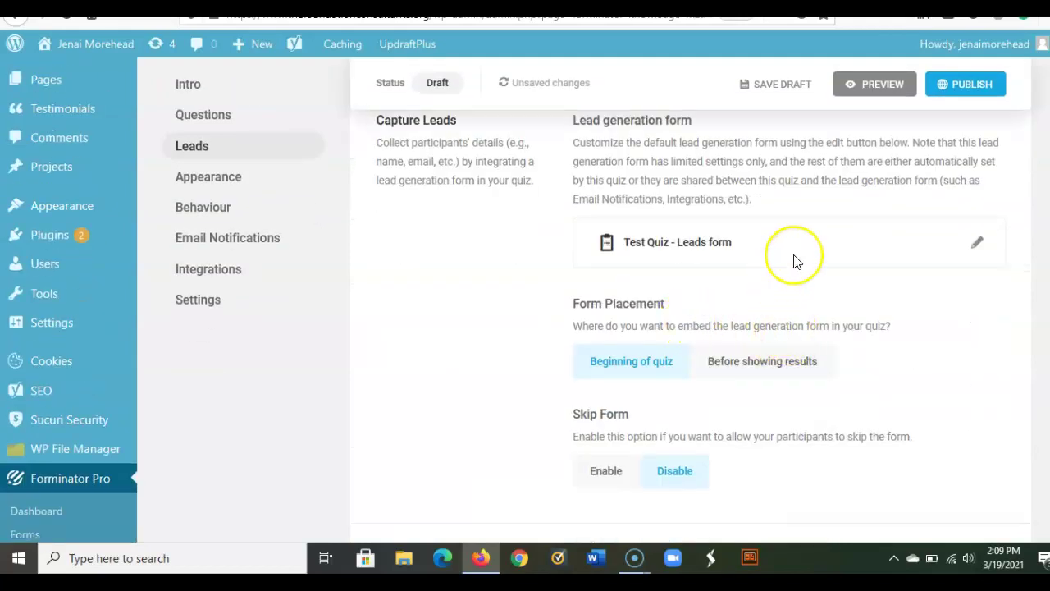
pyautogui.scroll(-2, 828, 255)
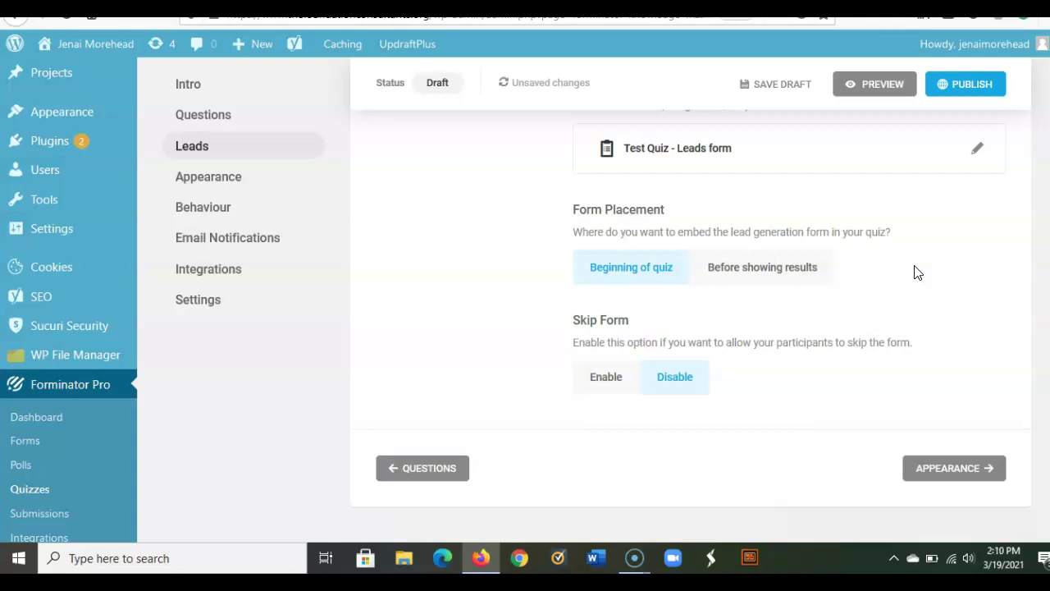
pyautogui.click(784, 270)
pyautogui.click(942, 261)
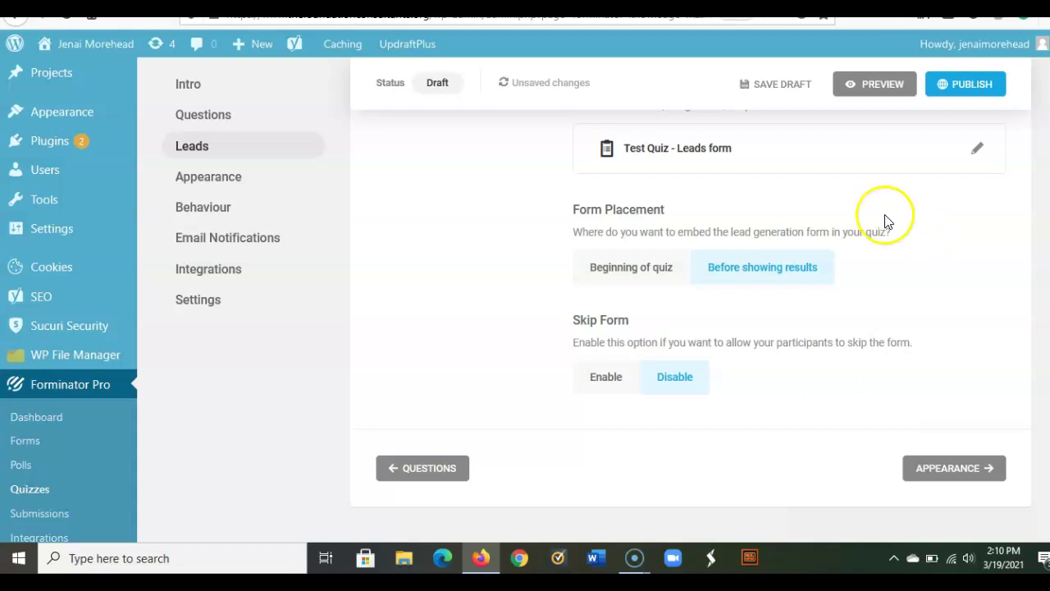
pyautogui.click(618, 269)
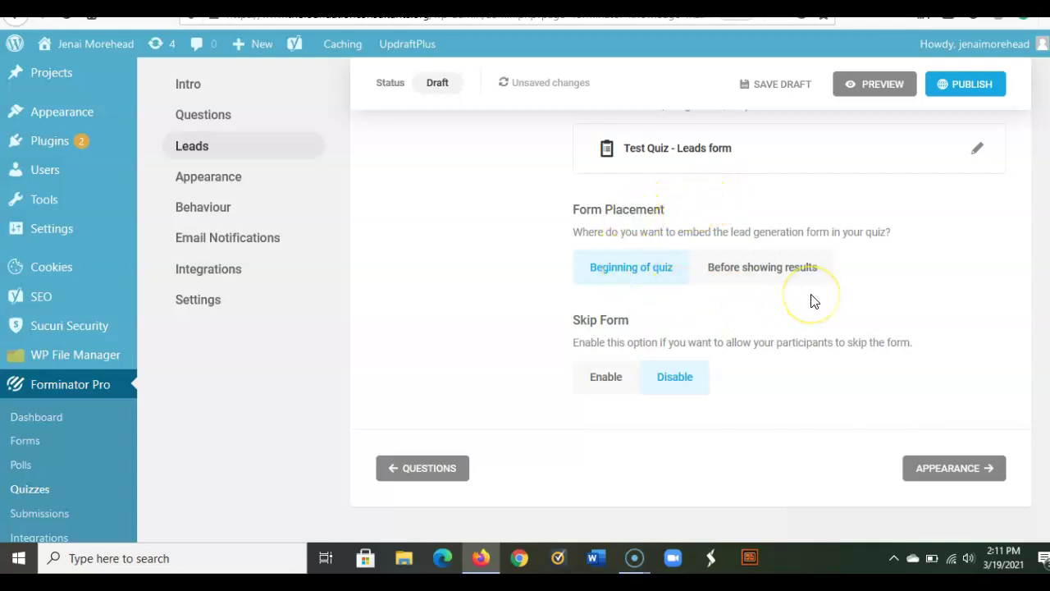
# - Check the lead form's Skip Form option and proceed to the quiz's Appearance section
pyautogui.scroll(-1, 802, 297)
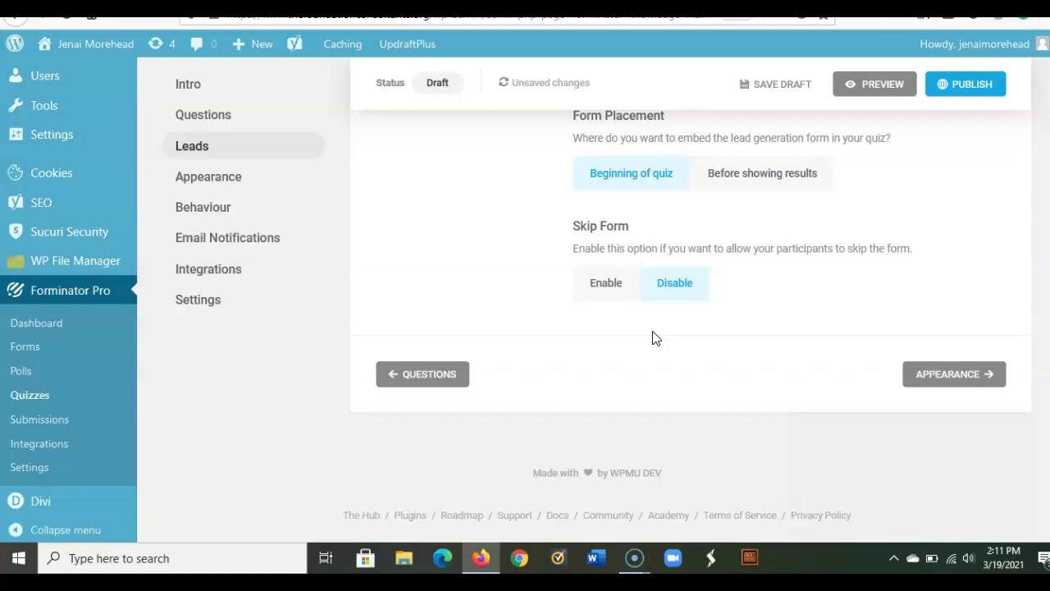
pyautogui.scroll(-2, 653, 363)
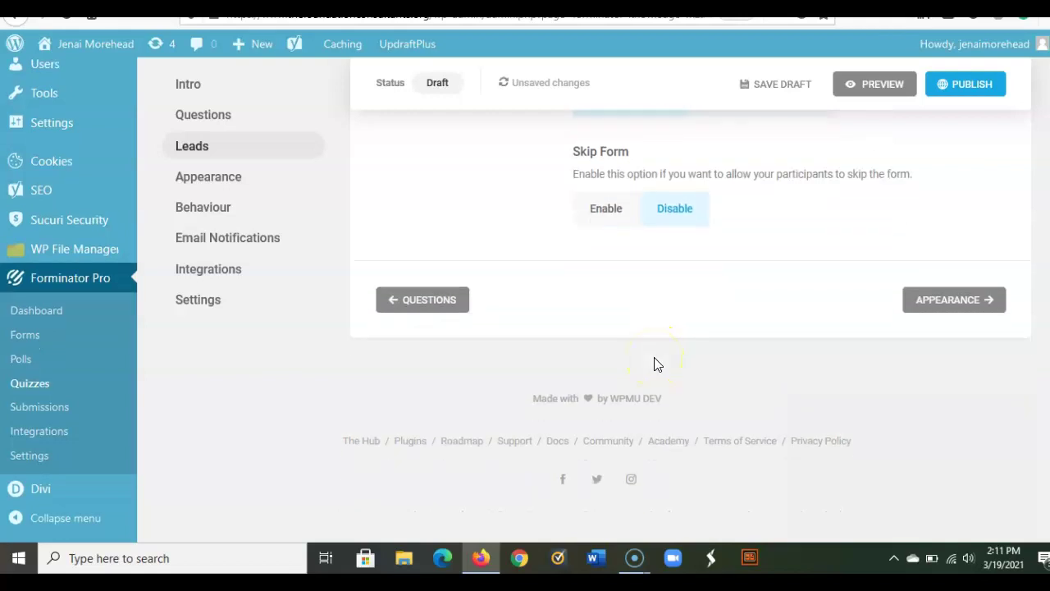
pyautogui.scroll(3, 844, 311)
pyautogui.scroll(-3, 834, 310)
pyautogui.click(949, 302)
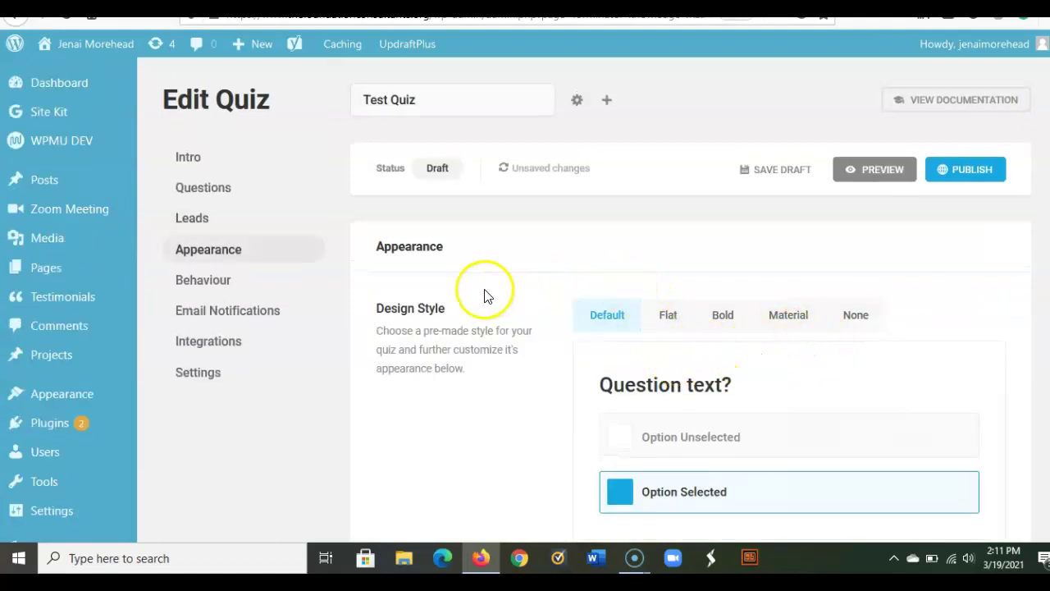
# - Look through the quiz's design style, color, font, layout and custom CSS options, and proceed to the Behaviour section
pyautogui.scroll(-2, 489, 289)
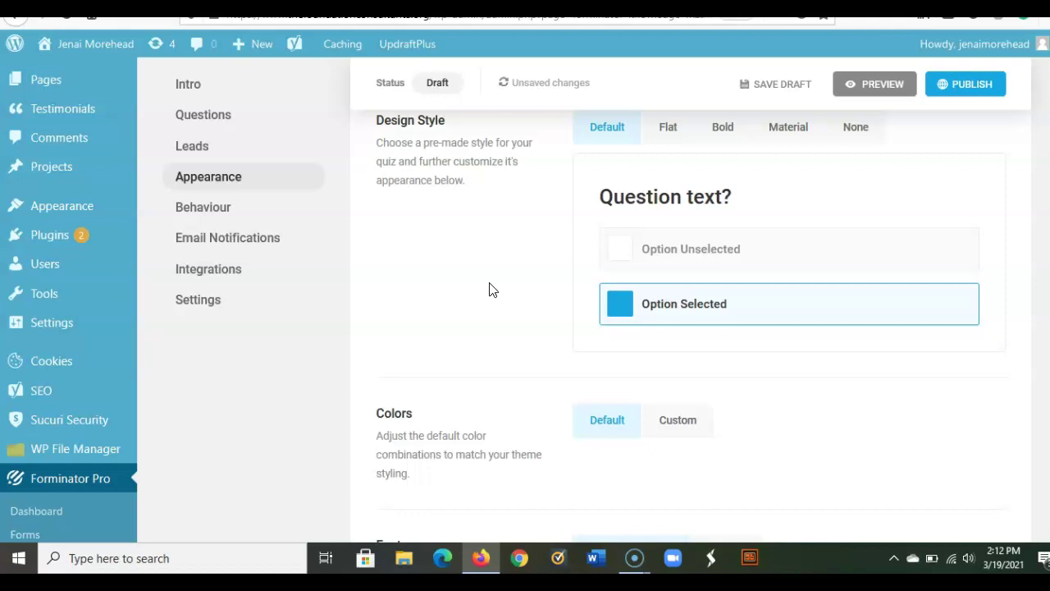
pyautogui.scroll(-1, 487, 285)
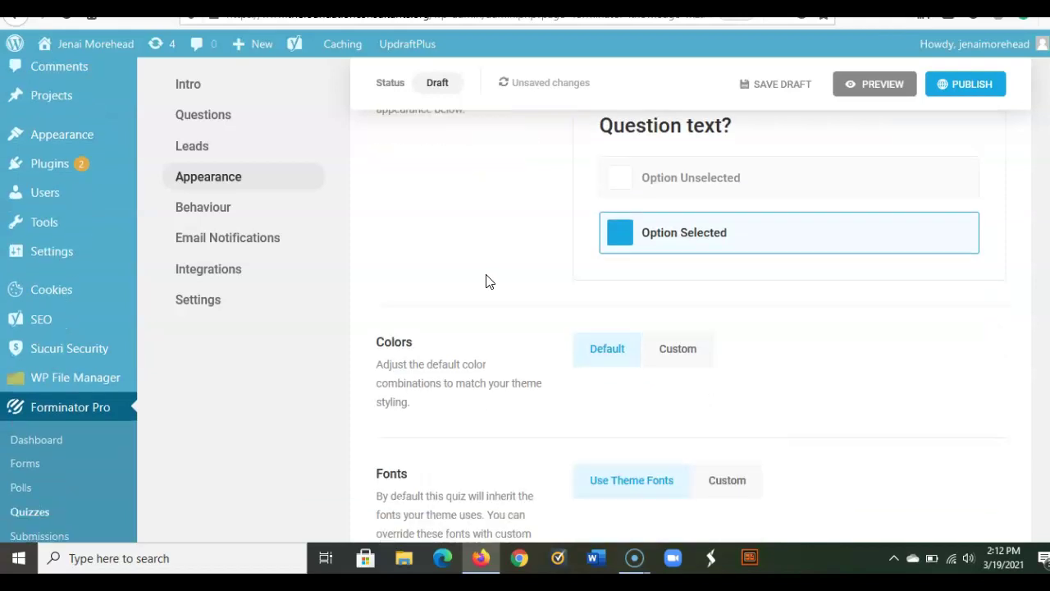
pyautogui.scroll(-4, 487, 281)
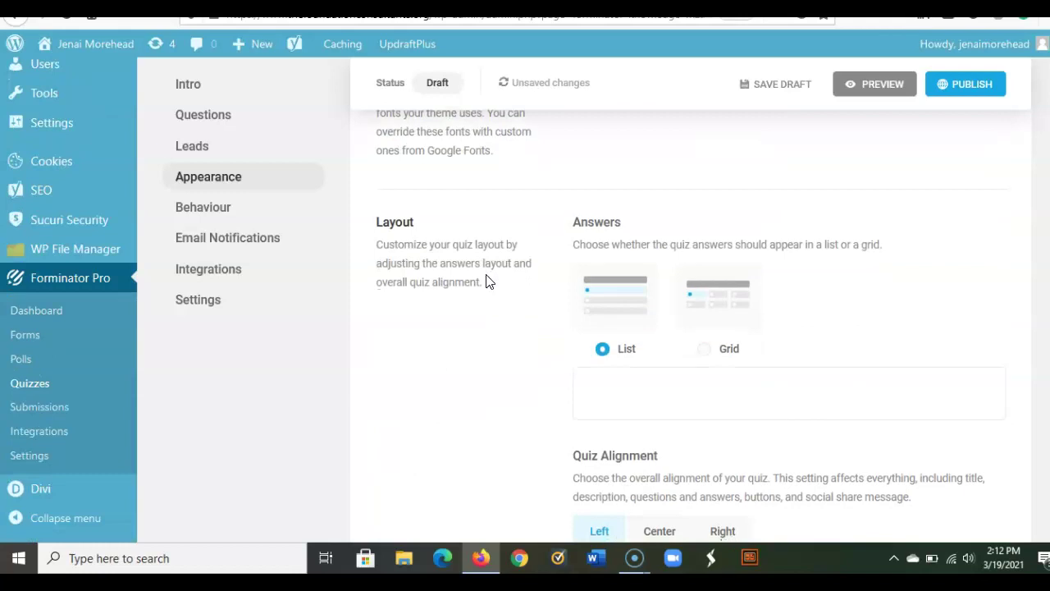
pyautogui.scroll(-4, 487, 281)
pyautogui.scroll(-8, 487, 281)
pyautogui.click(561, 299)
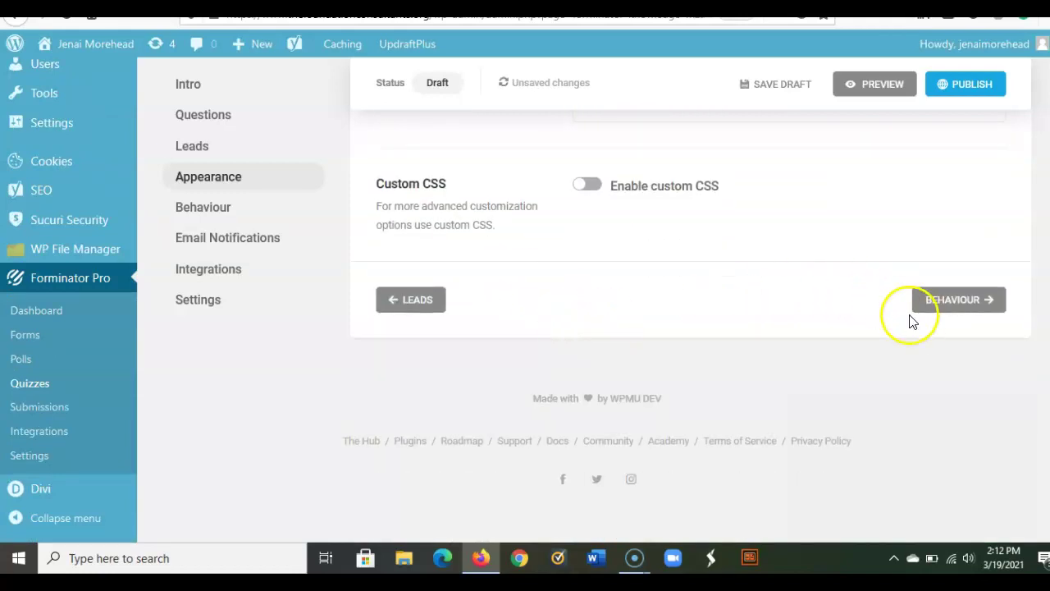
pyautogui.click(952, 300)
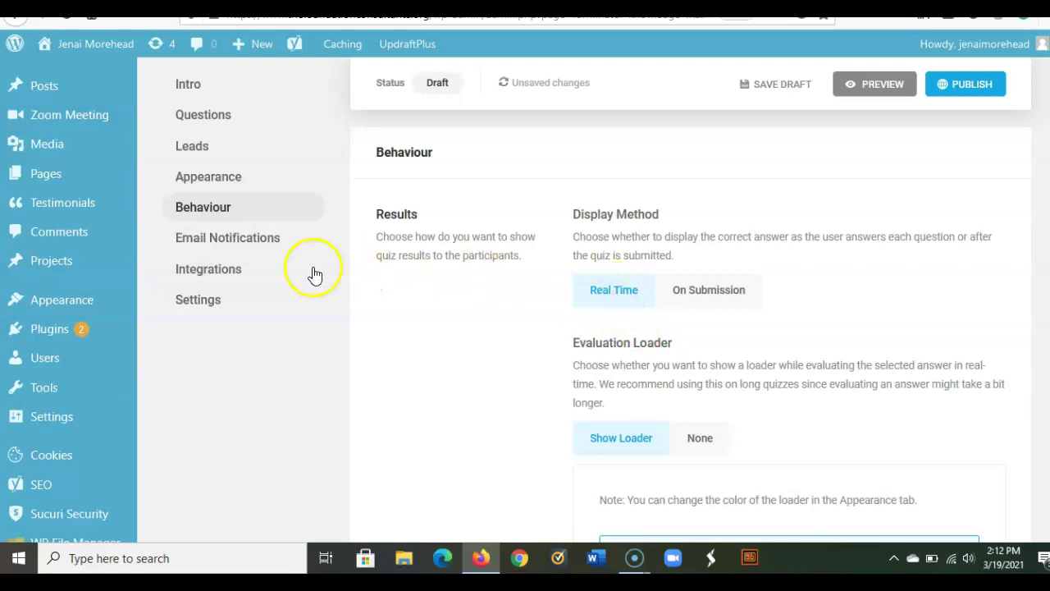
# - Review the quiz's admin and participant email notifications and its connected app integrations
pyautogui.click(251, 241)
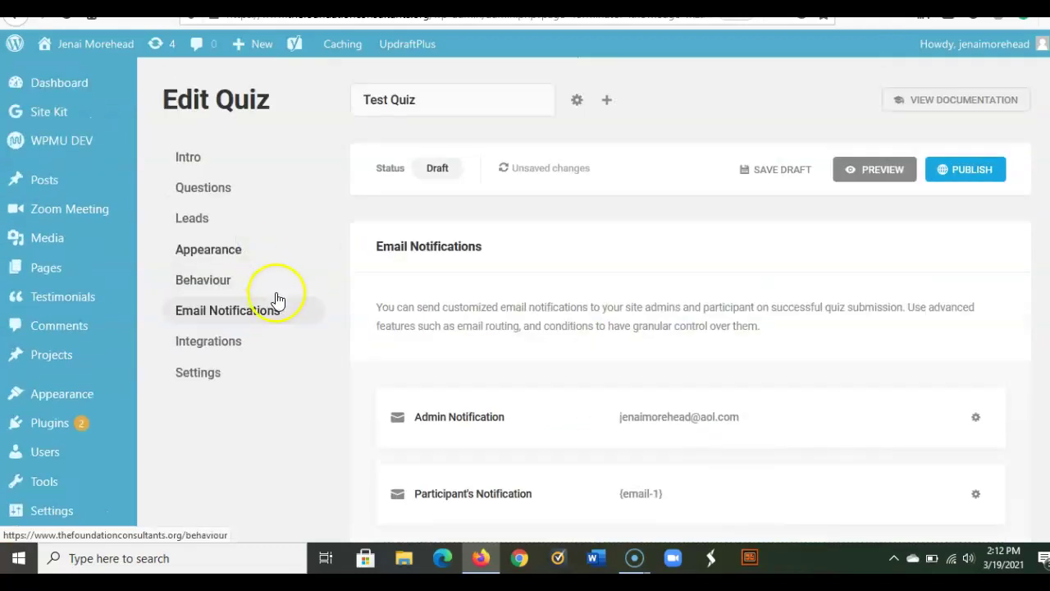
pyautogui.scroll(-2, 593, 274)
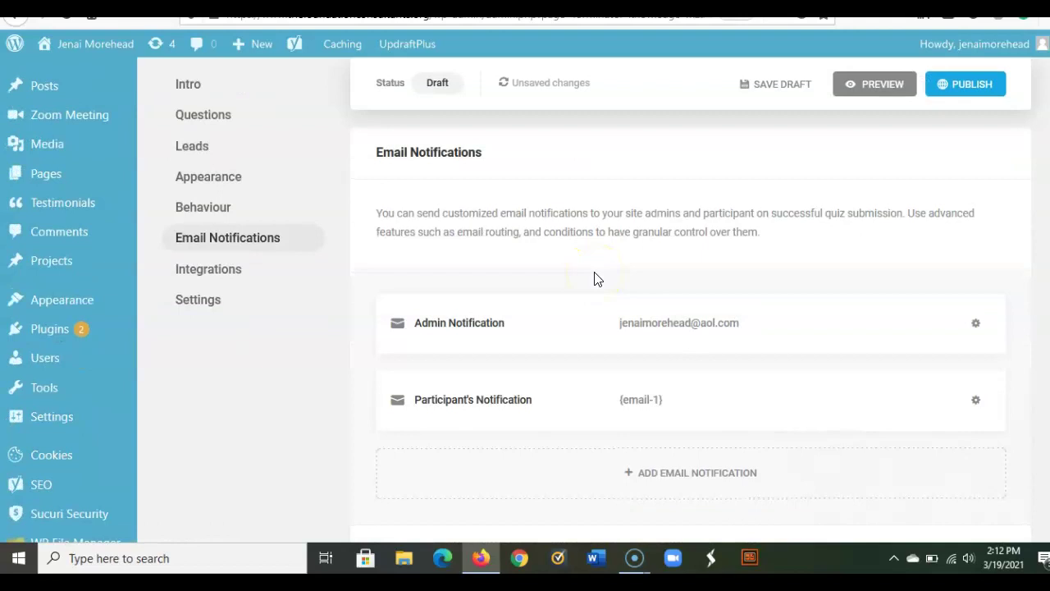
pyautogui.scroll(-3, 596, 279)
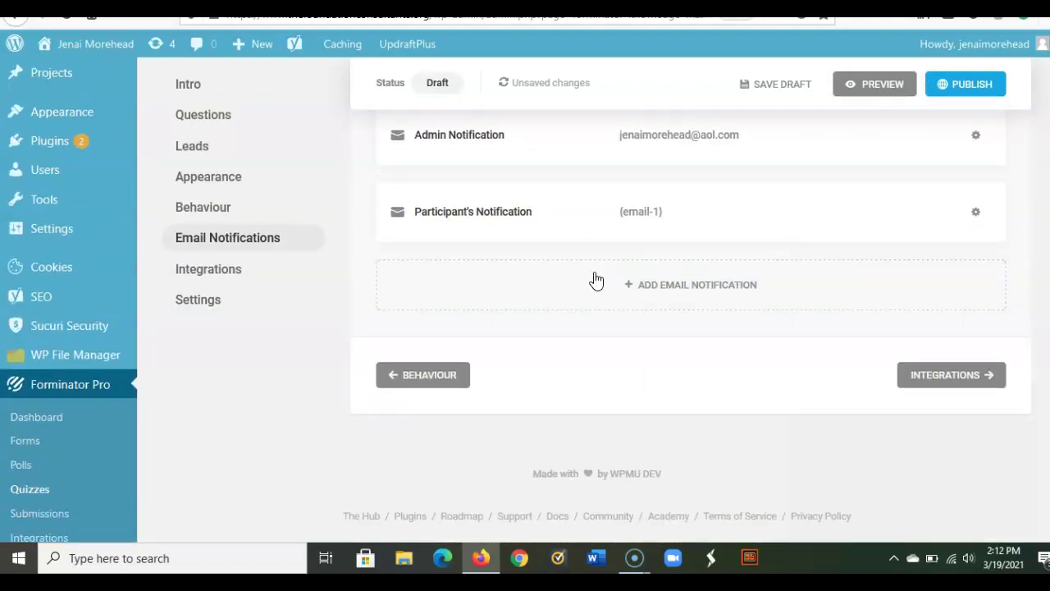
pyautogui.scroll(3, 596, 280)
pyautogui.click(595, 279)
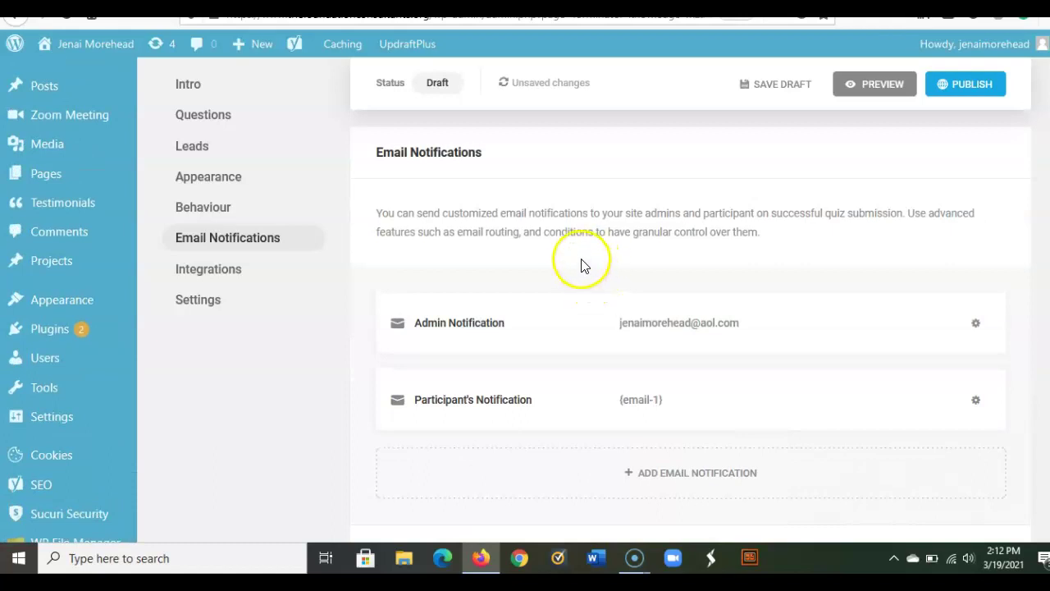
pyautogui.click(530, 243)
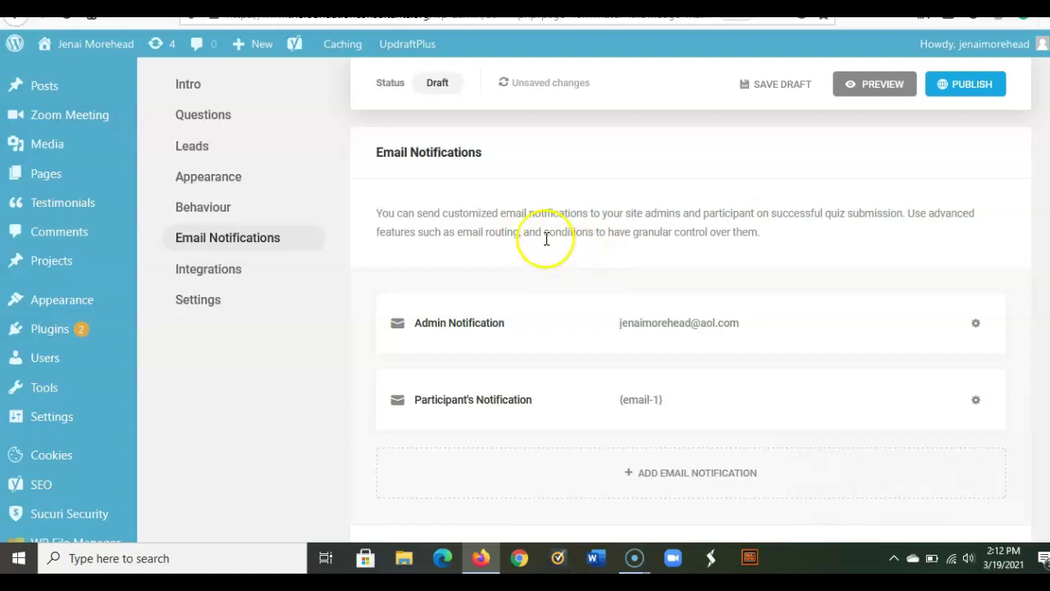
pyautogui.click(224, 281)
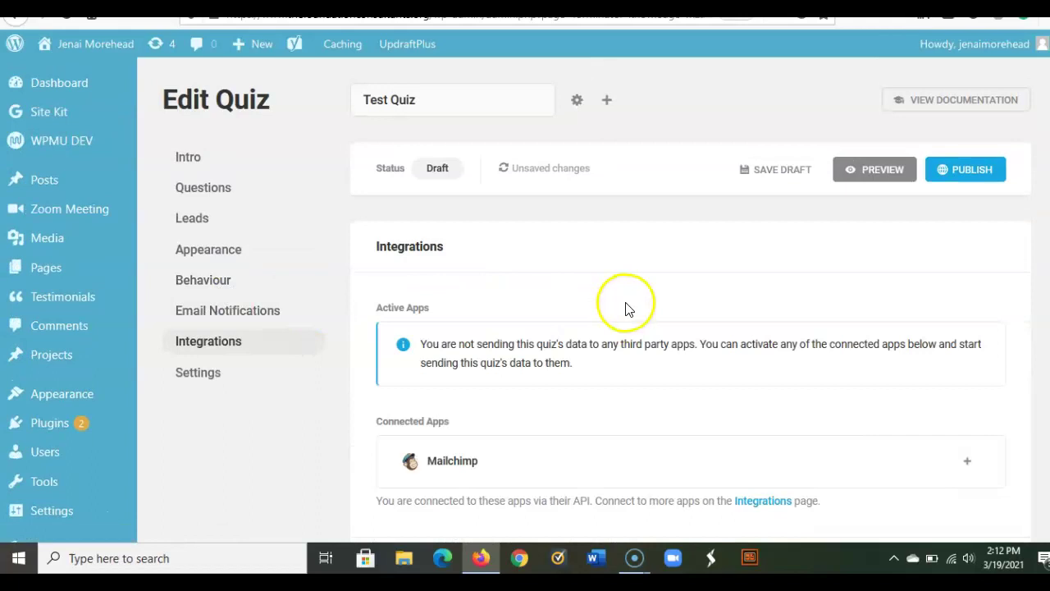
pyautogui.scroll(-1, 583, 328)
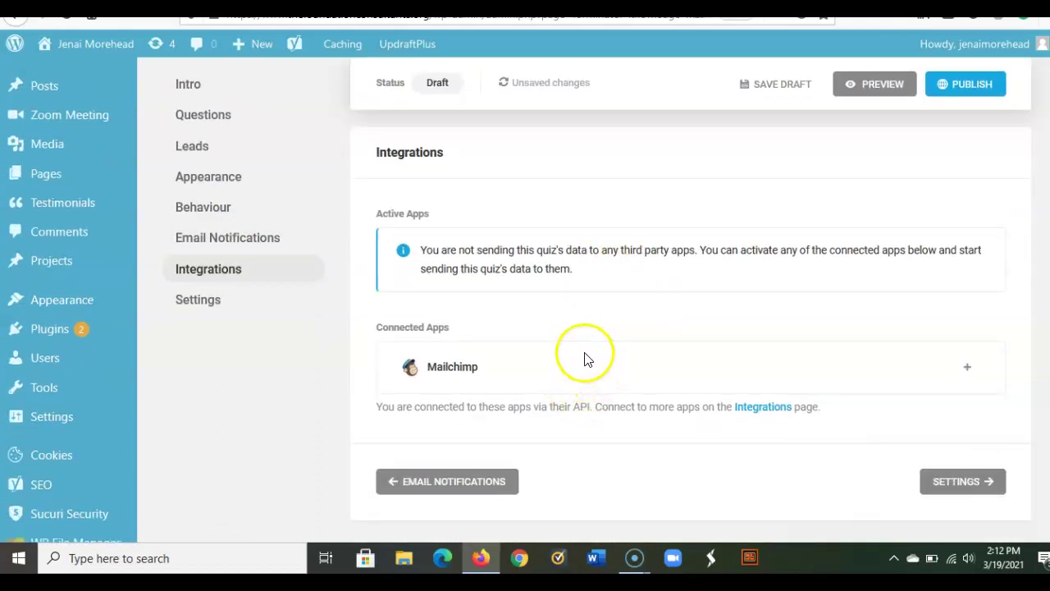
# - Review the quiz's data storage and privacy settings and publish the quiz
pyautogui.click(199, 302)
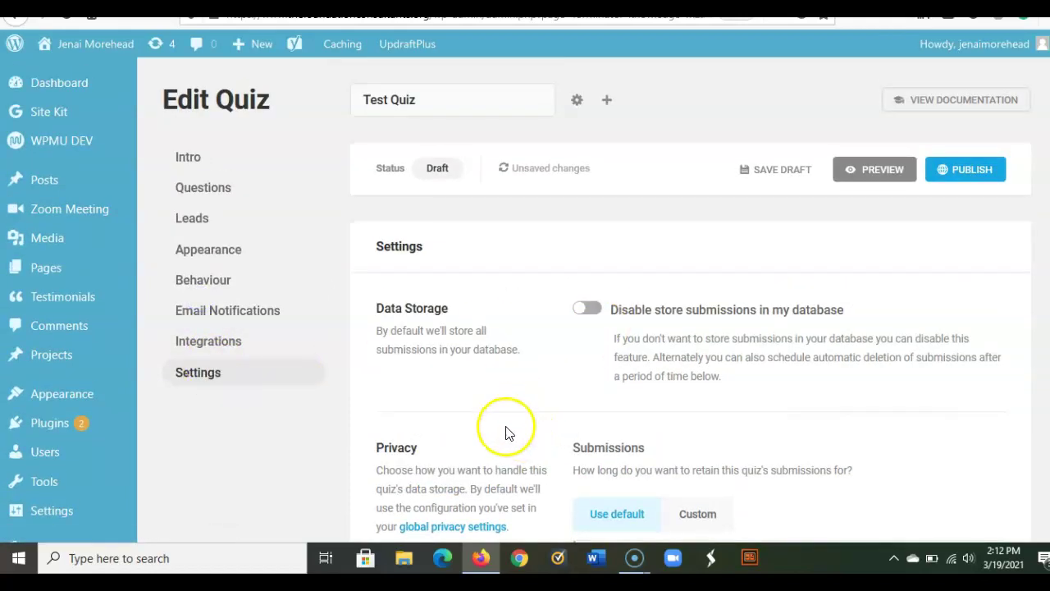
pyautogui.scroll(-5, 503, 433)
pyautogui.scroll(2, 510, 432)
pyautogui.scroll(3, 510, 431)
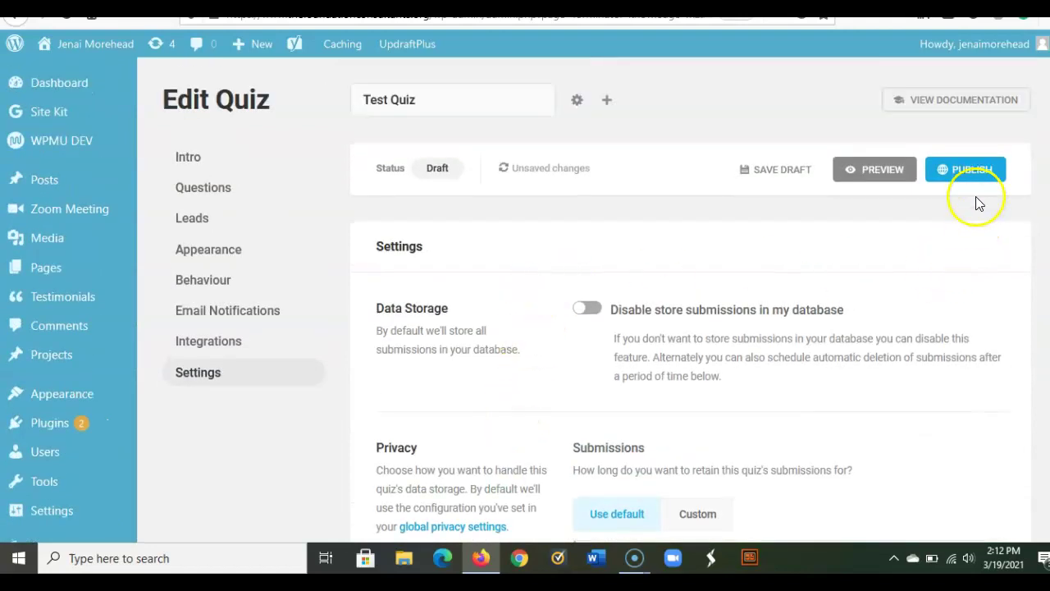
pyautogui.click(968, 176)
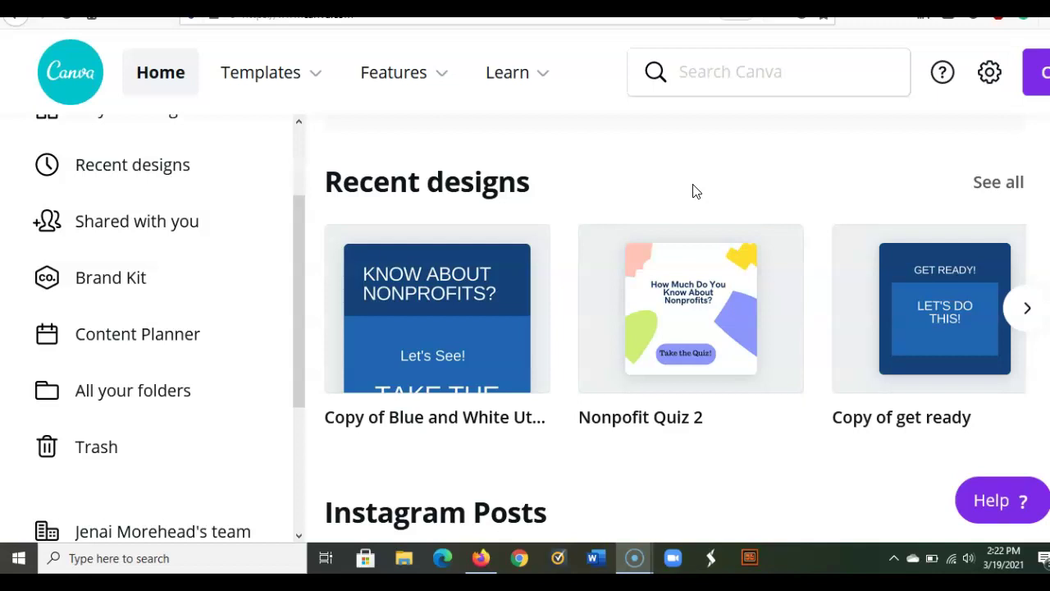
pyautogui.click(465, 47)
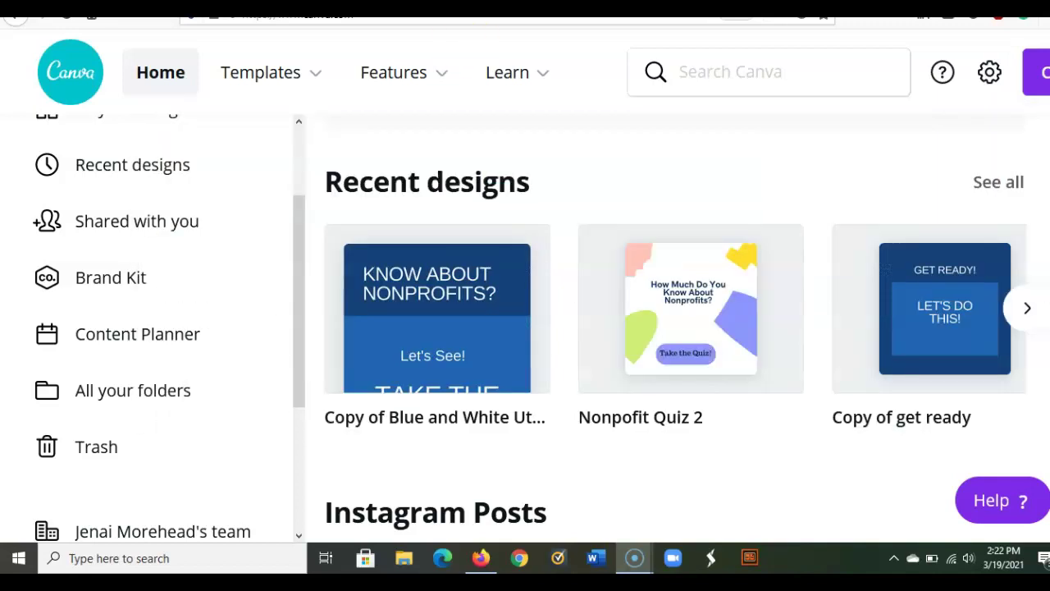